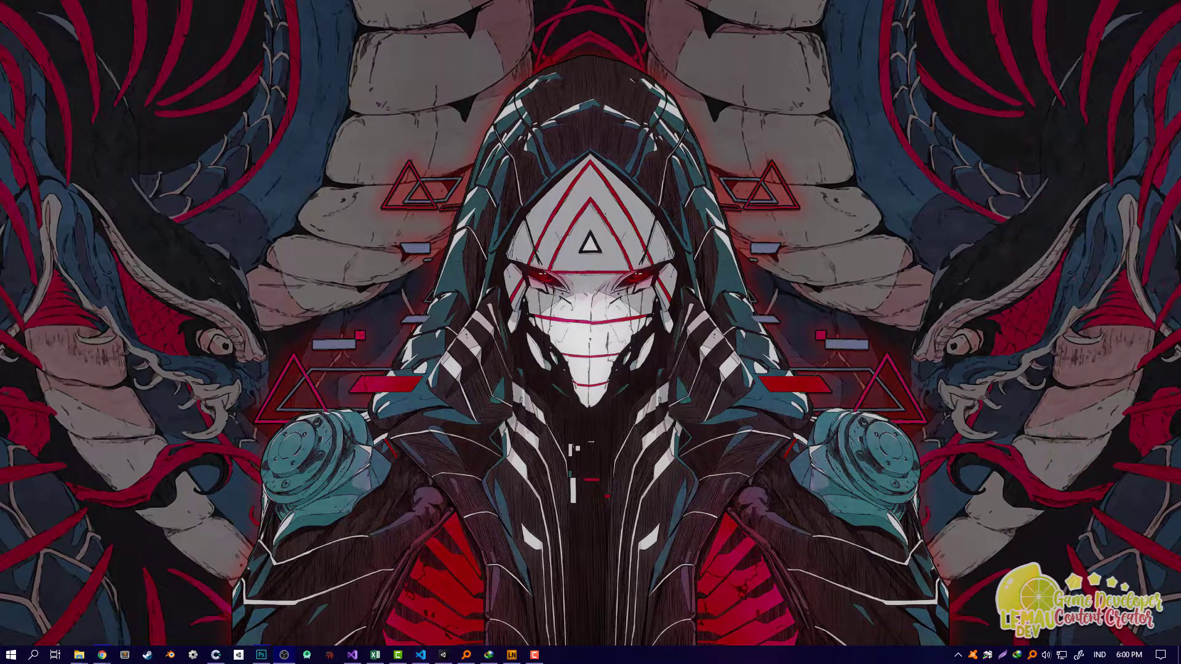
Step: Switch to the Photoshop window from the taskbar's Adobe program group
{"action": "left_click", "coordinate": [268, 658]}
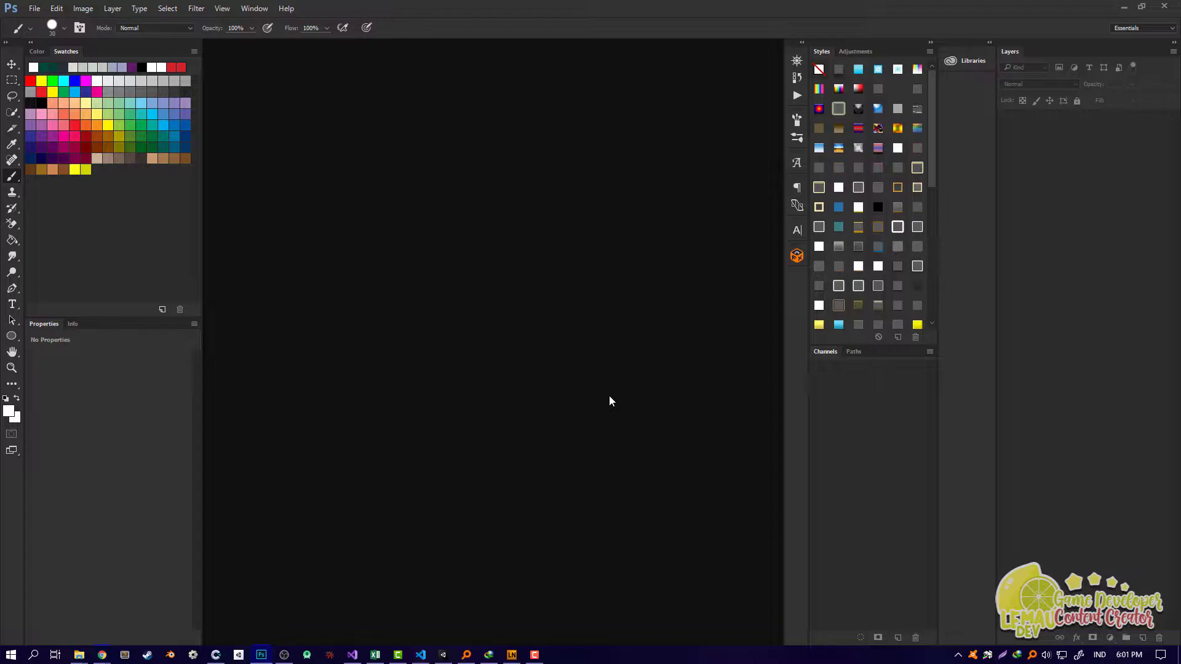
{"action": "left_click", "coordinate": [406, 119]}
Step: Create Untitled-1 as a 512 × 512 pixel, 72 ppi document with a white background
{"action": "key", "text": "ctrl+n"}
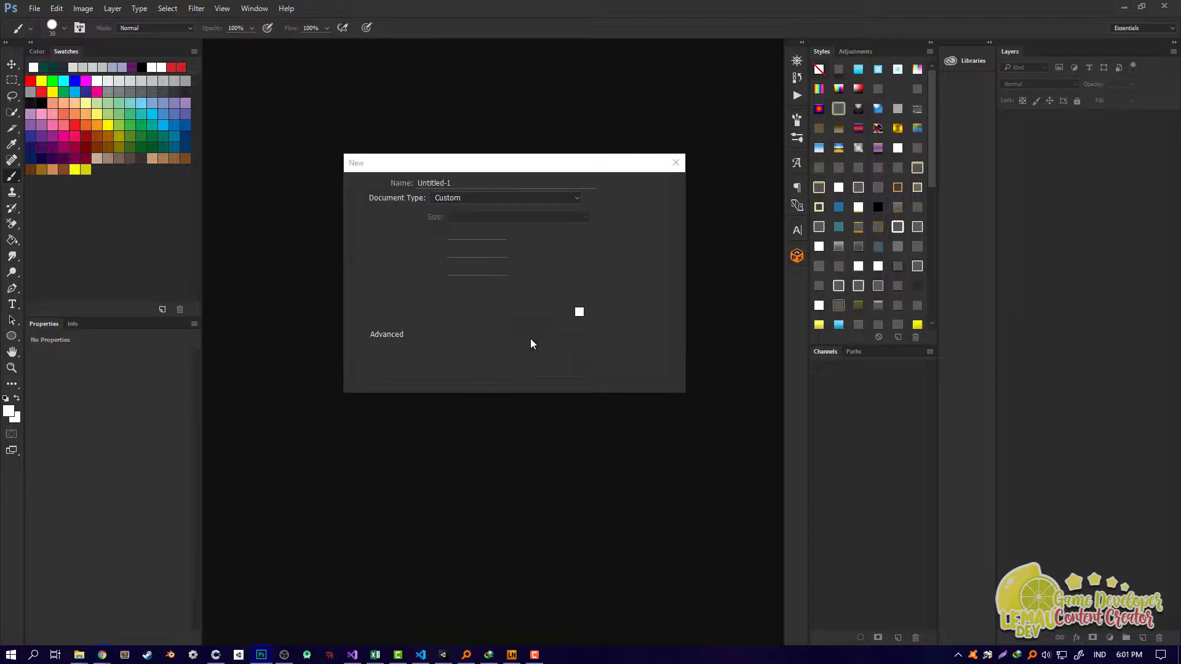
{"action": "double_click", "coordinate": [471, 235]}
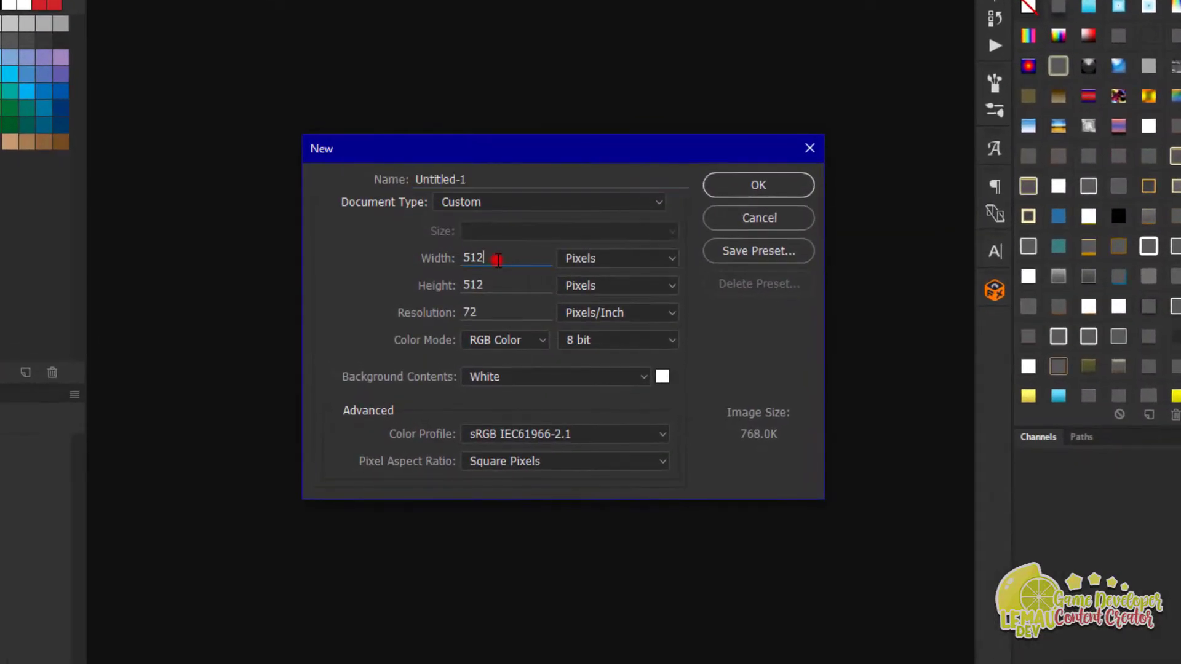
{"action": "double_click", "coordinate": [494, 283]}
{"action": "double_click", "coordinate": [505, 254]}
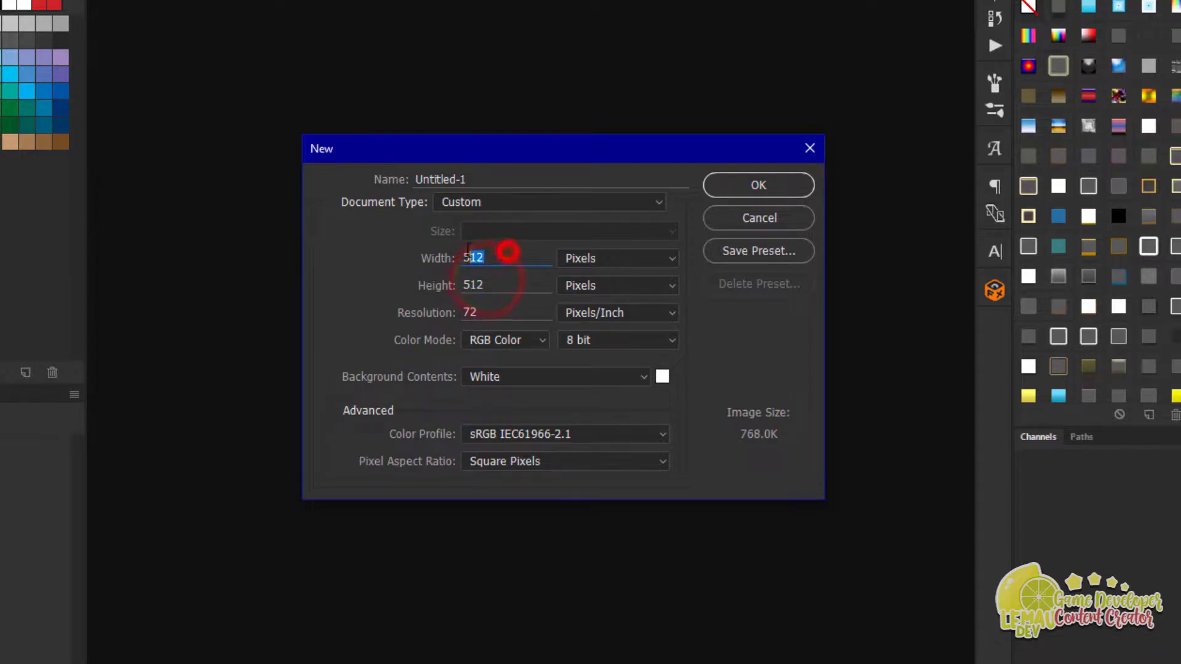
{"action": "double_click", "coordinate": [516, 280]}
{"action": "double_click", "coordinate": [503, 256]}
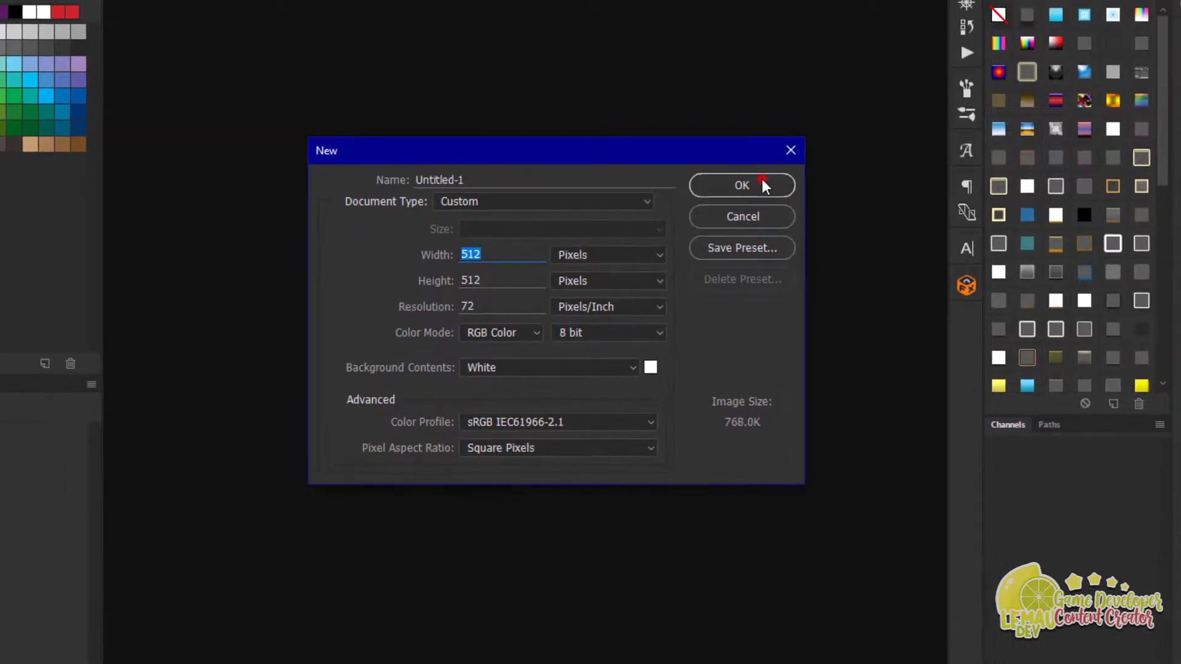
{"action": "left_click", "coordinate": [762, 183]}
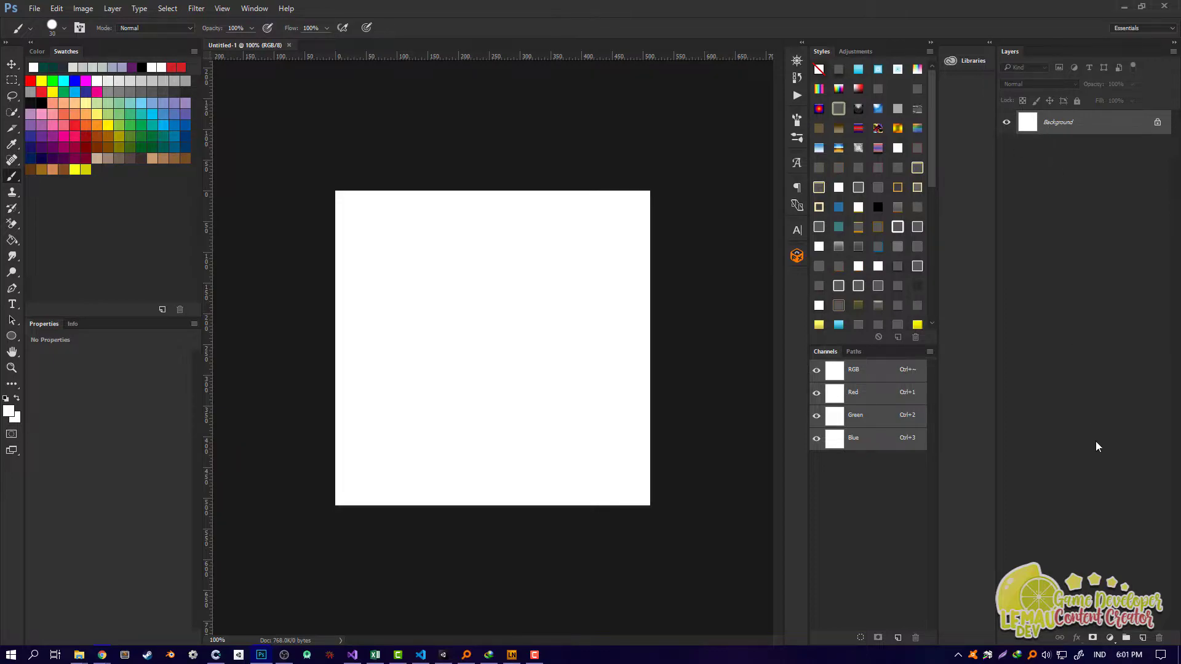
Step: Add an empty Layer 1 and delete the white Background layer
{"action": "left_click", "coordinate": [1143, 638]}
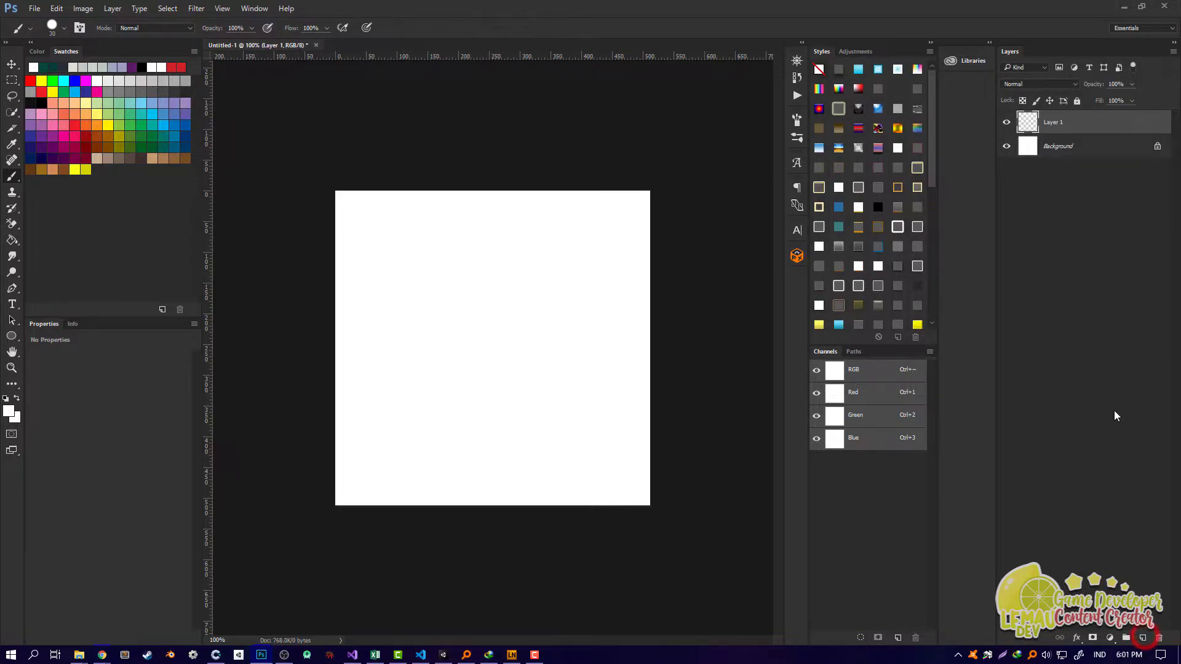
{"action": "left_click", "coordinate": [1006, 147]}
{"action": "left_click", "coordinate": [1064, 148]}
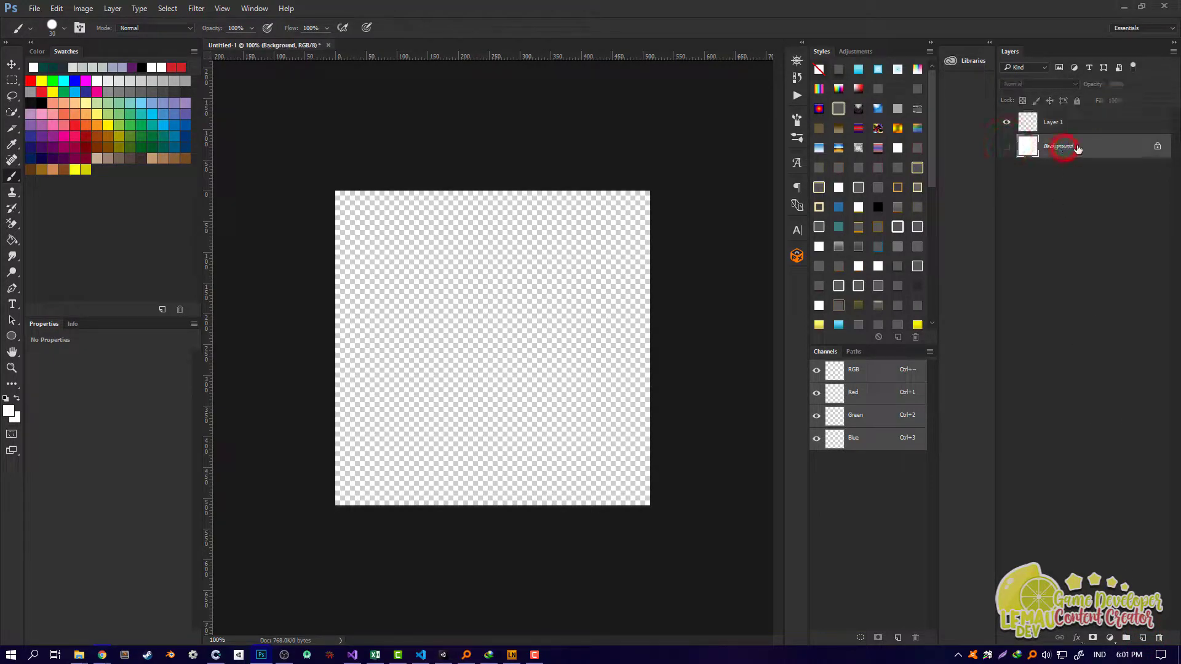
{"action": "key", "text": "Delete"}
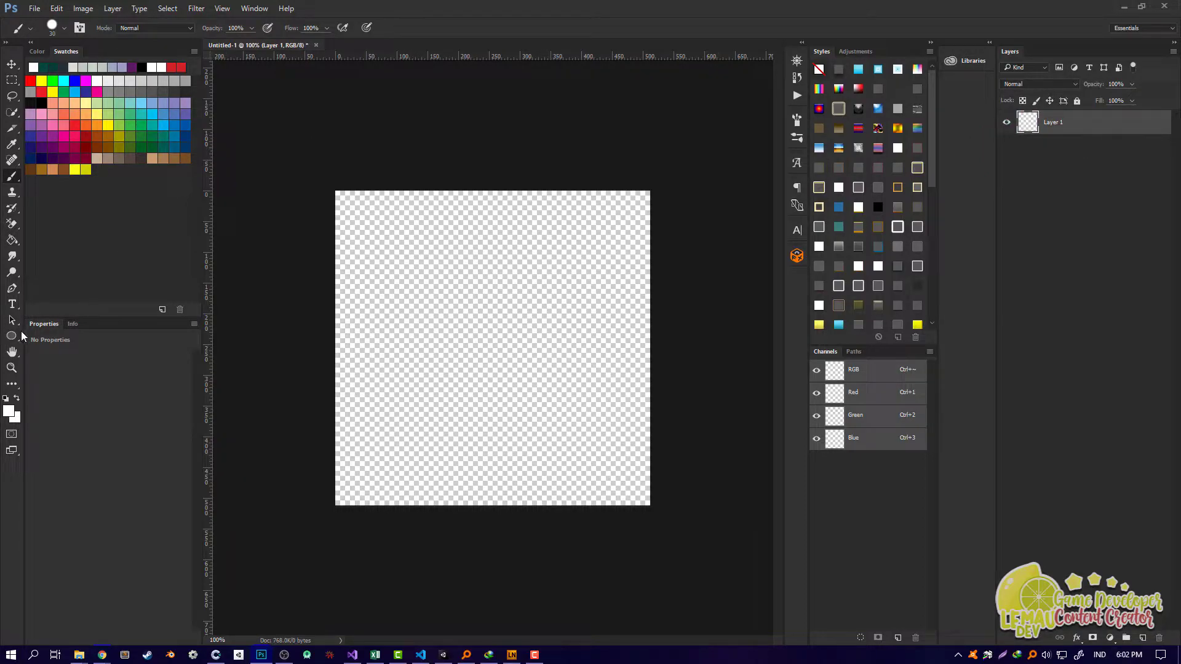
Step: Pick the Rounded Rectangle Tool from the shape tools
{"action": "left_click", "coordinate": [12, 336]}
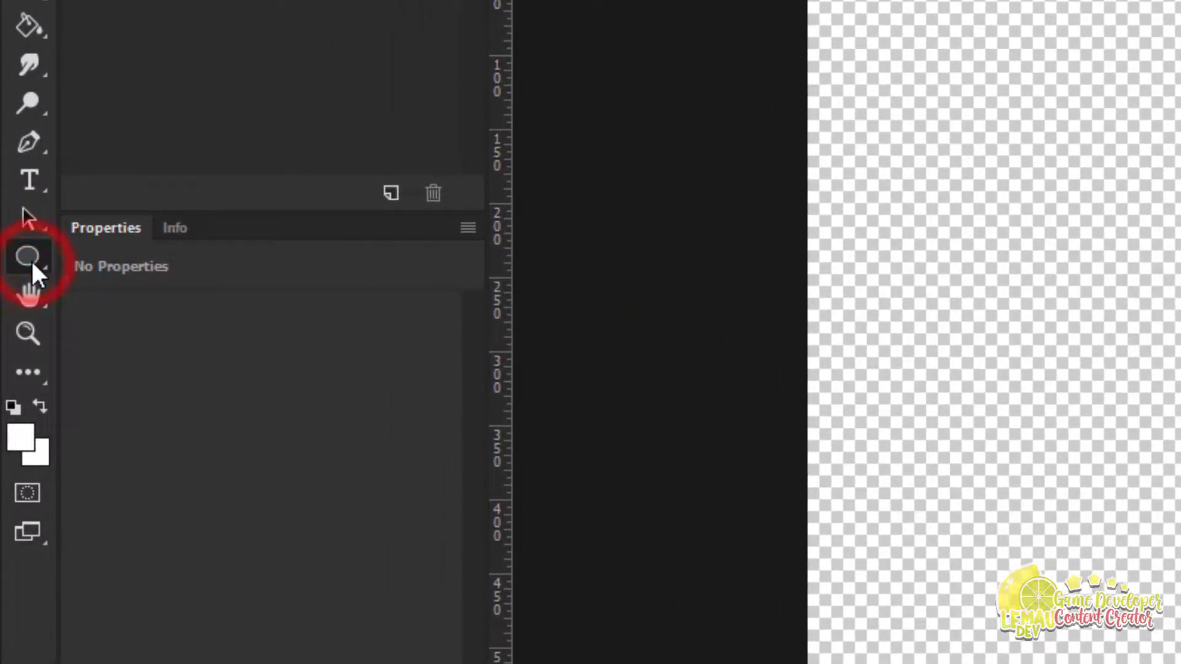
{"action": "right_click", "coordinate": [30, 259]}
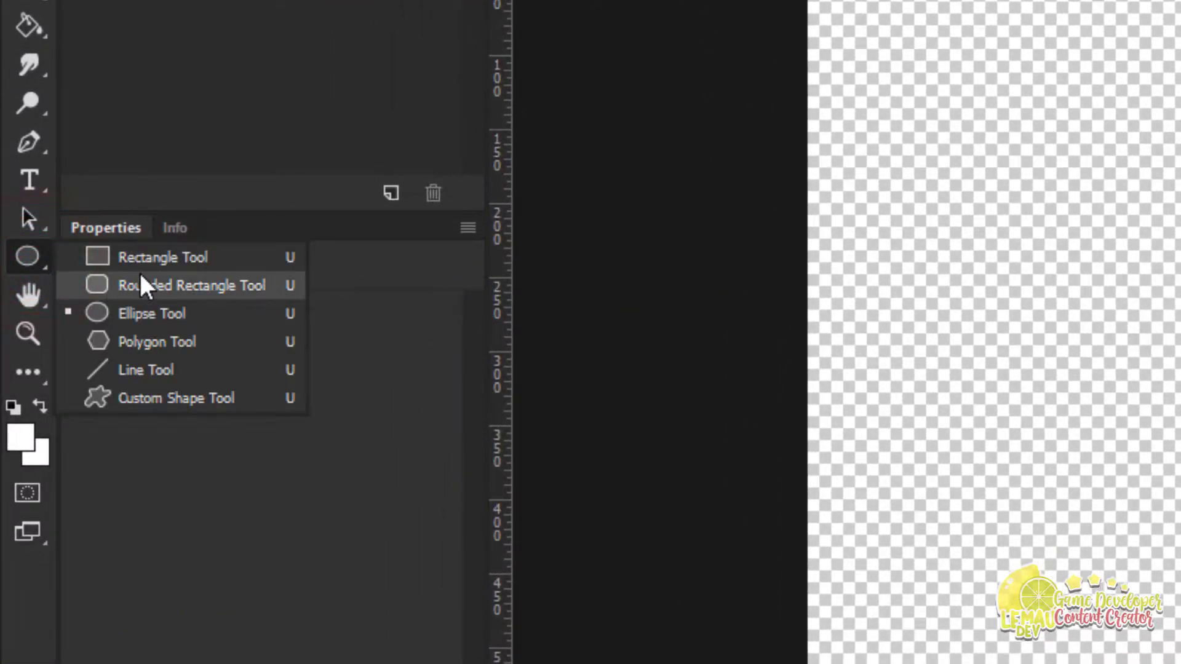
{"action": "key", "text": "Escape"}
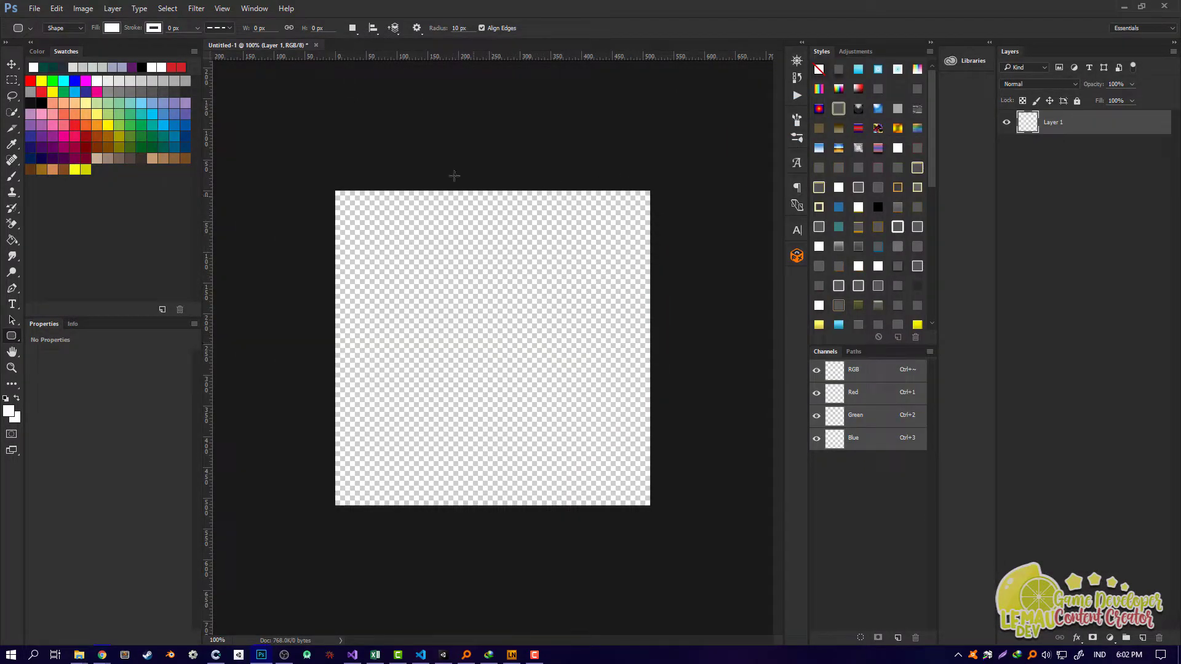
Step: Start a rounded rectangle on the canvas and adjust its corner radii, keeping 100 px
{"action": "left_click", "coordinate": [508, 346]}
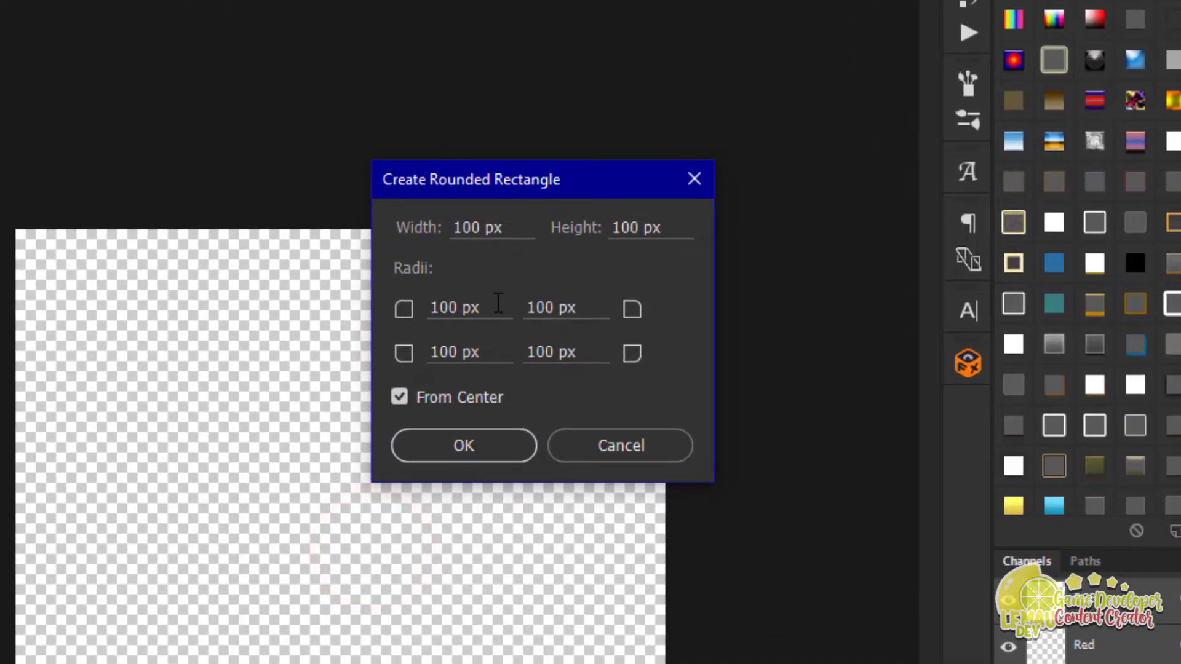
{"action": "left_click", "coordinate": [494, 304]}
{"action": "type", "text": "512"}
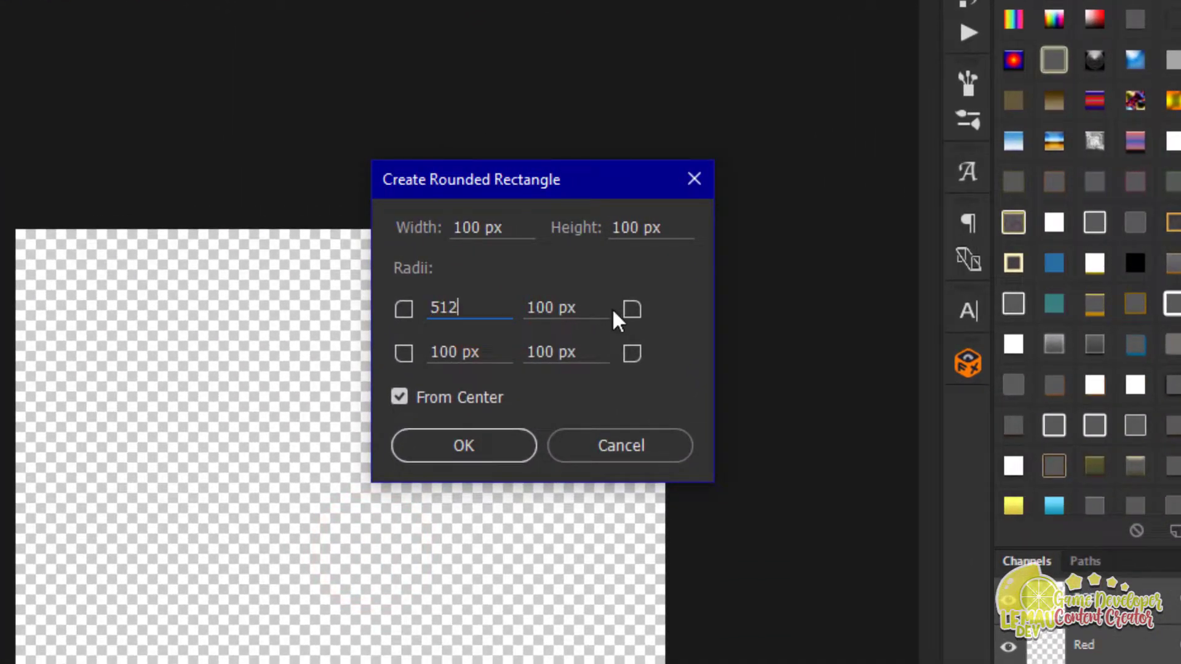
{"action": "left_click", "coordinate": [590, 306]}
{"action": "left_click", "coordinate": [475, 306]}
{"action": "type", "text": "100"}
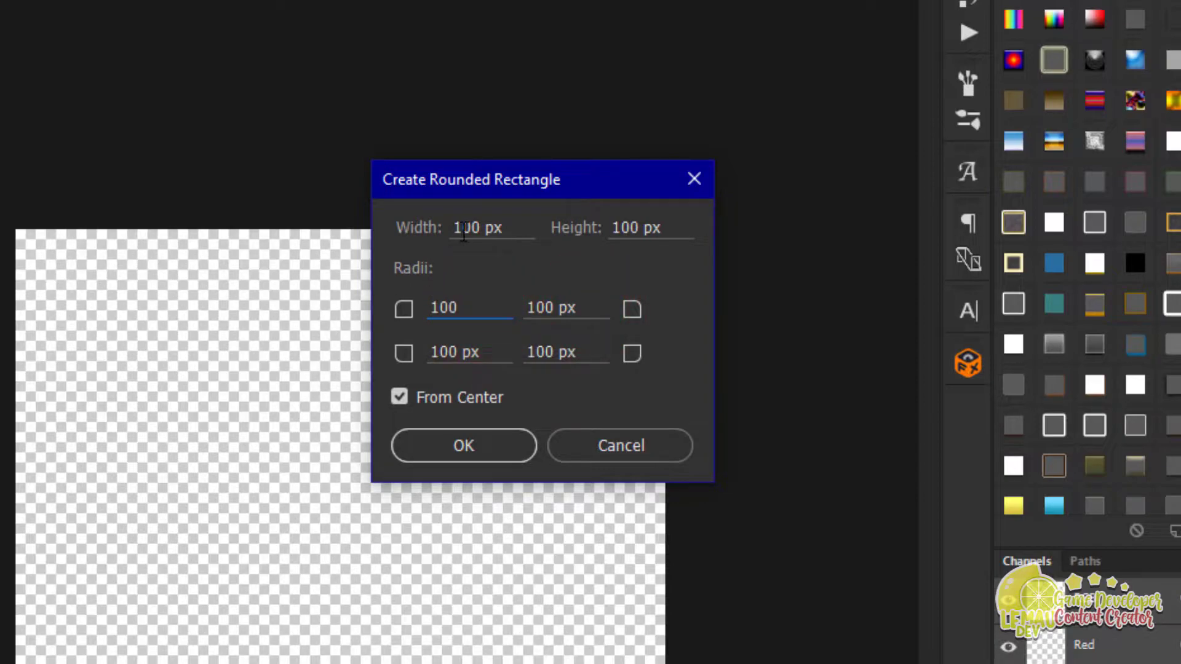
Step: Set the rectangle to 512 × 512 px and create it
{"action": "left_click", "coordinate": [516, 223]}
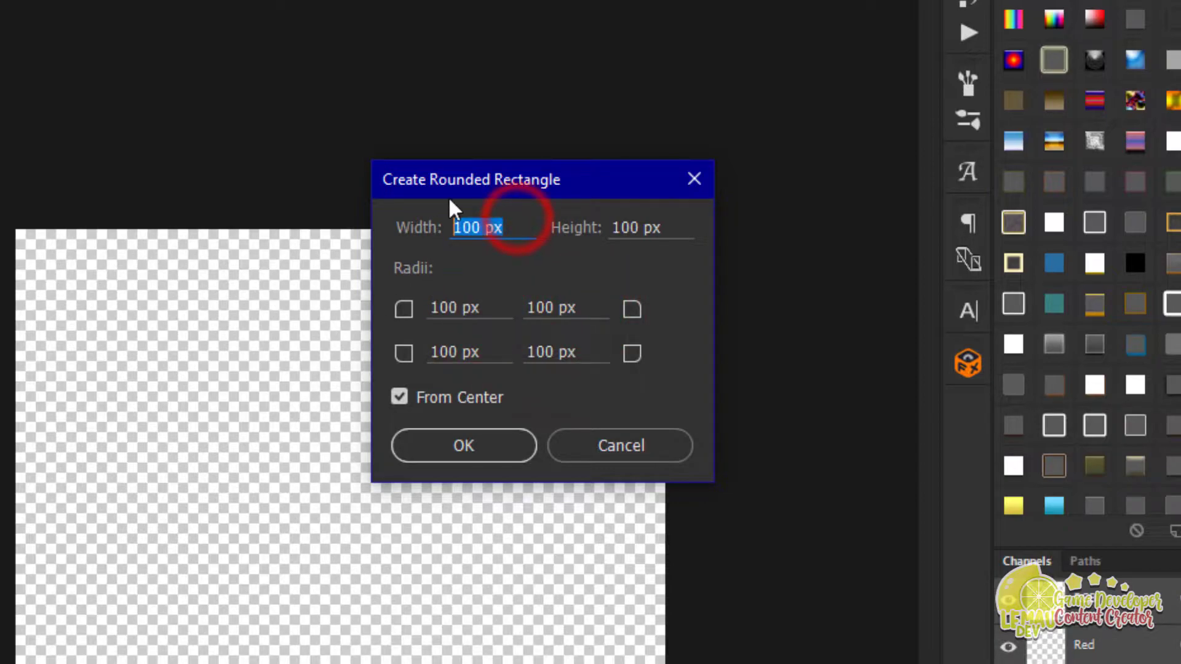
{"action": "left_click", "coordinate": [676, 218]}
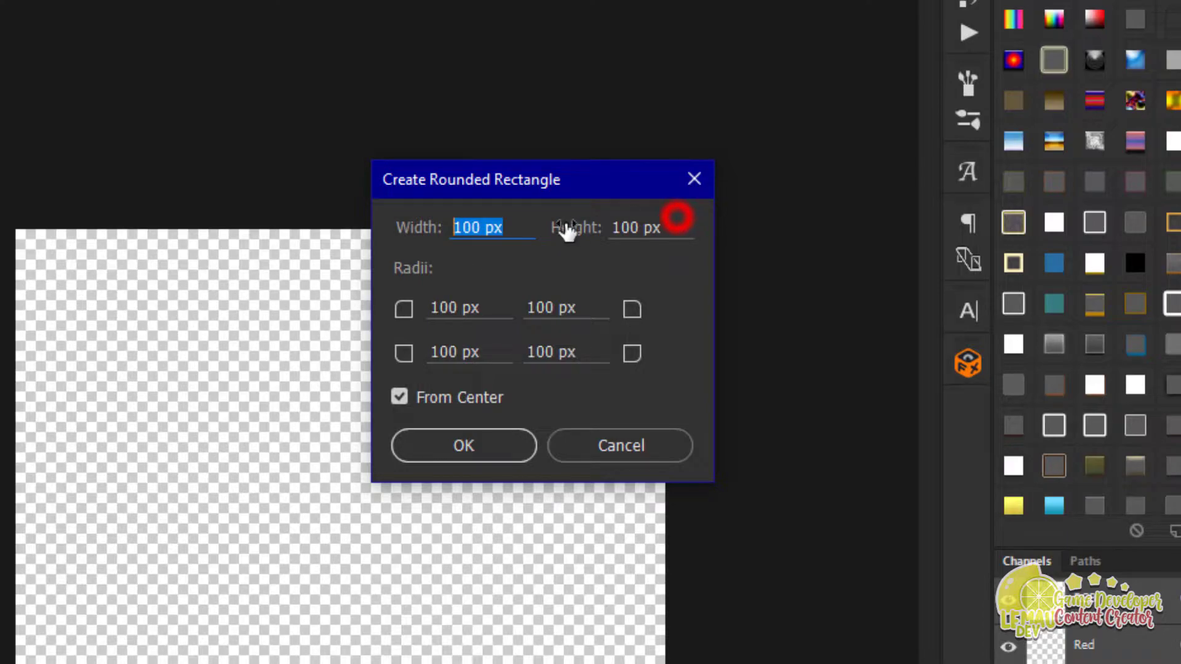
{"action": "left_click", "coordinate": [519, 227]}
{"action": "type", "text": "12"}
{"action": "double_click", "coordinate": [492, 227]}
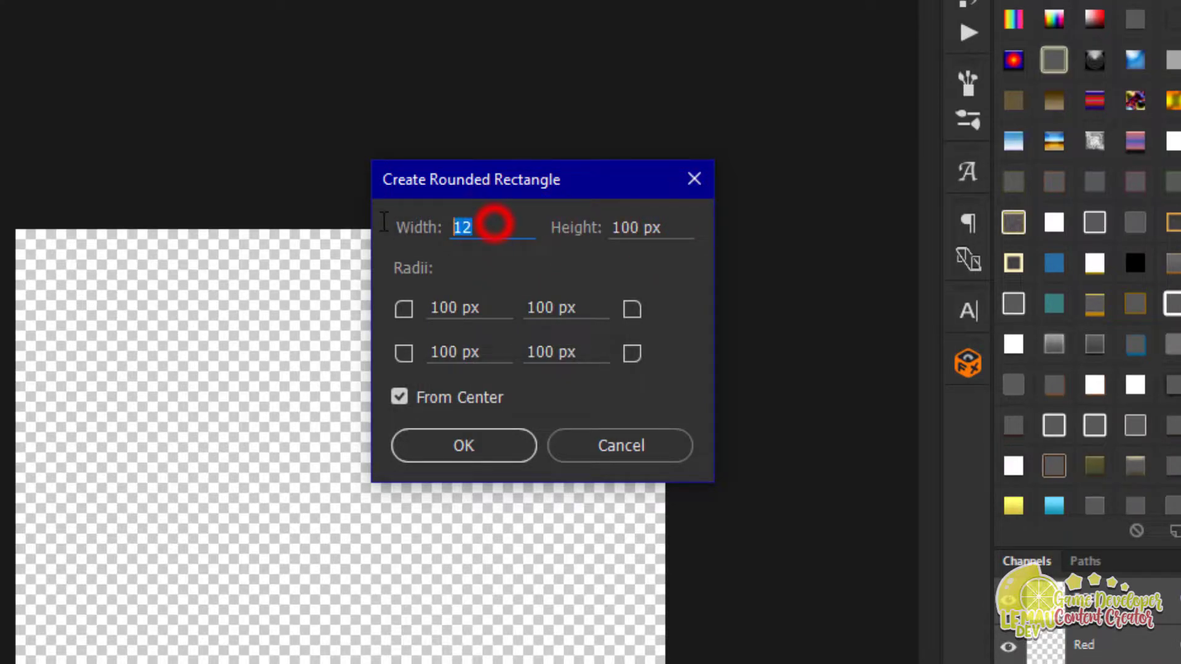
{"action": "type", "text": "512"}
{"action": "left_click", "coordinate": [663, 227]}
{"action": "type", "text": "512"}
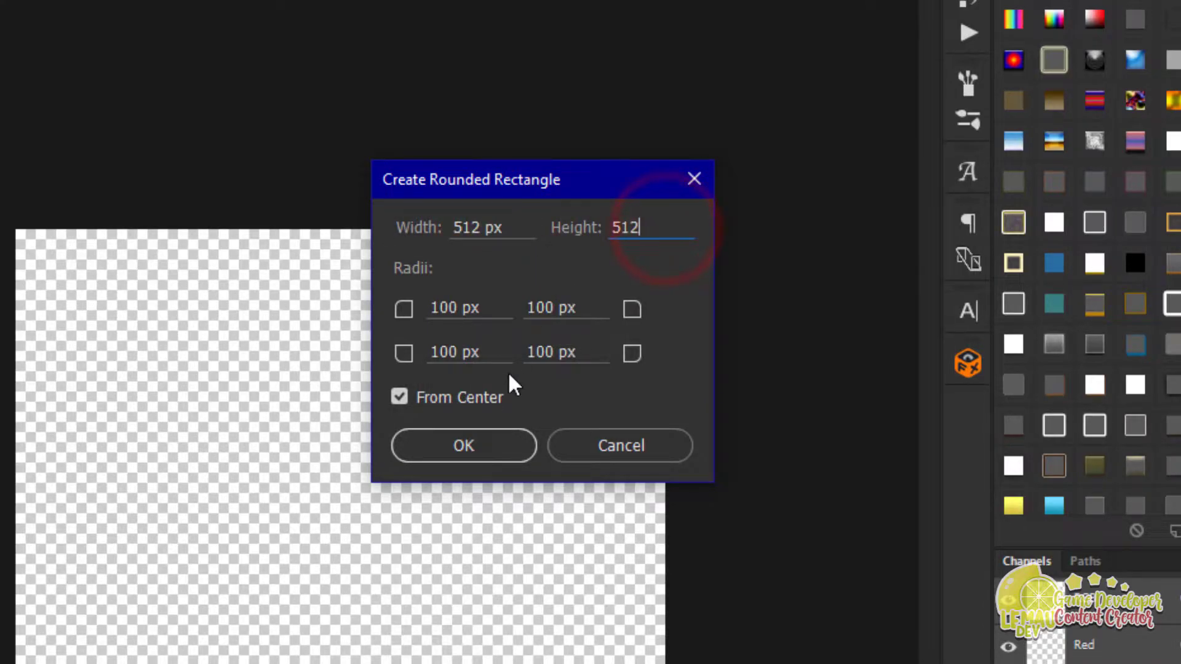
{"action": "left_click", "coordinate": [483, 444]}
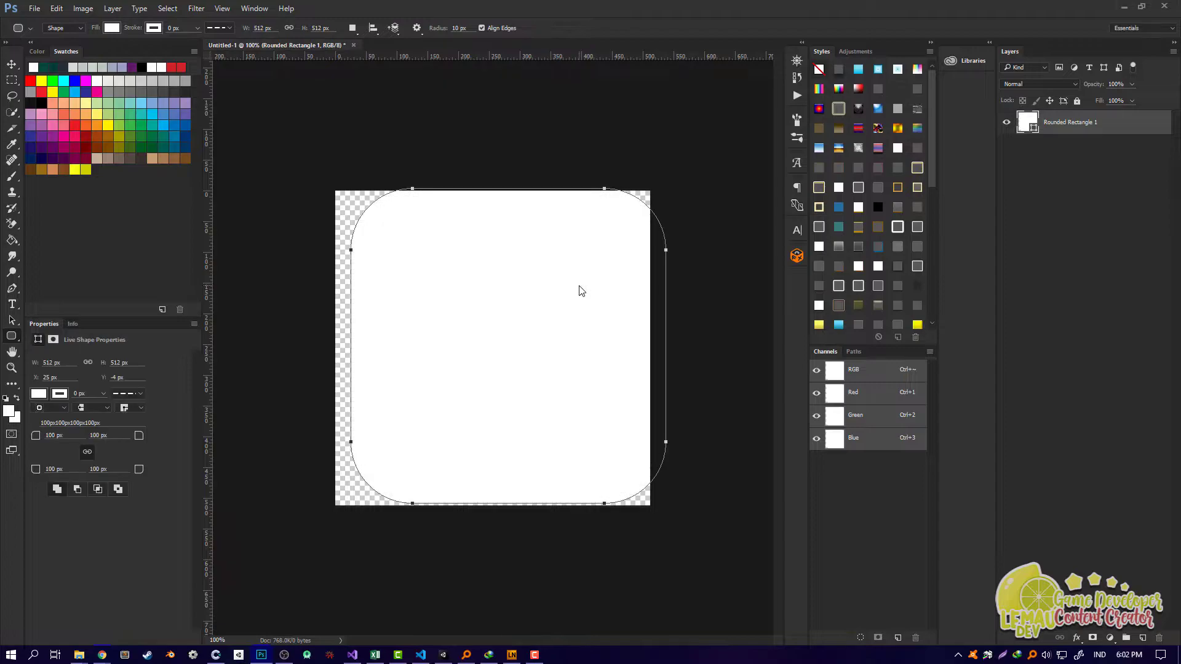
Step: Move the rounded square into line with the canvas
{"action": "key", "text": "v"}
{"action": "left_click_drag", "start_coordinate": [545, 328], "coordinate": [529, 324]}
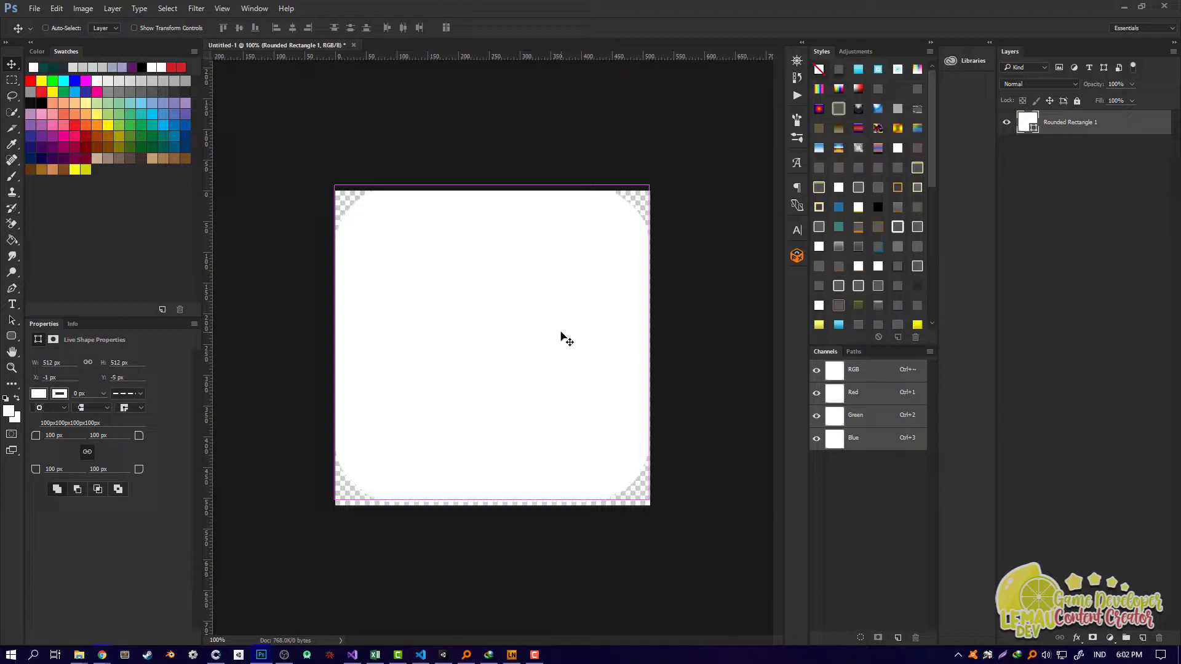
{"action": "key", "text": "Down"}
{"action": "key", "text": "Down"}
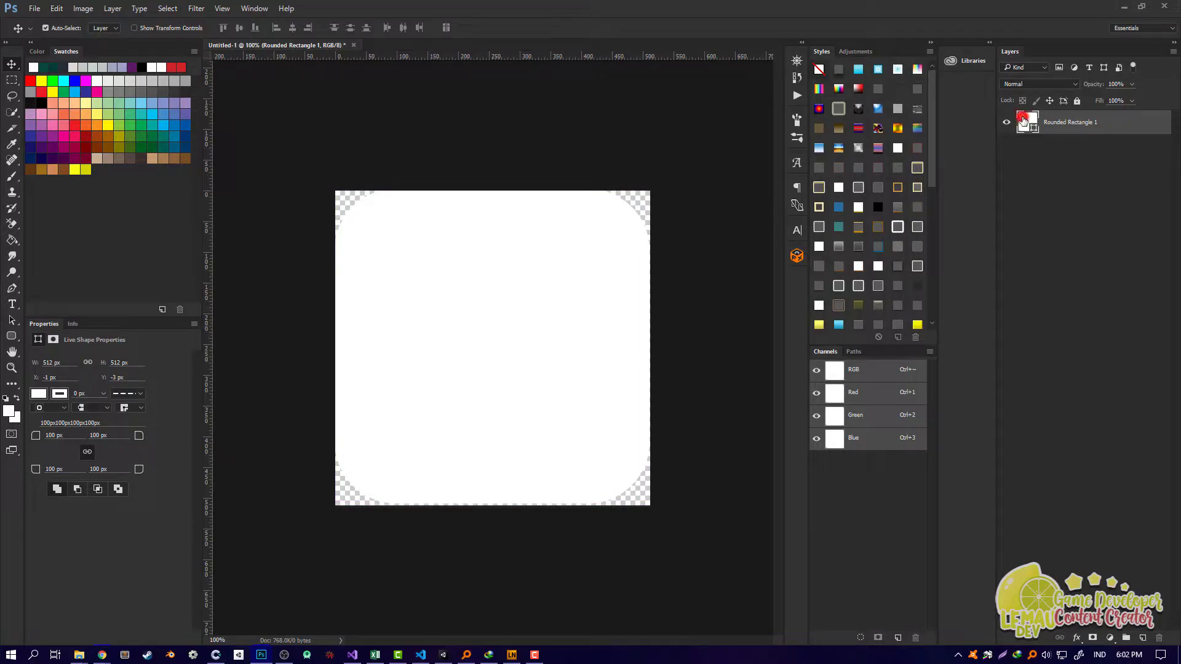
Step: Fill the rounded square with dark red #9b2f2f and fine-tune its alignment
{"action": "double_click", "coordinate": [1023, 122]}
{"action": "type", "text": "9b2f2f"}
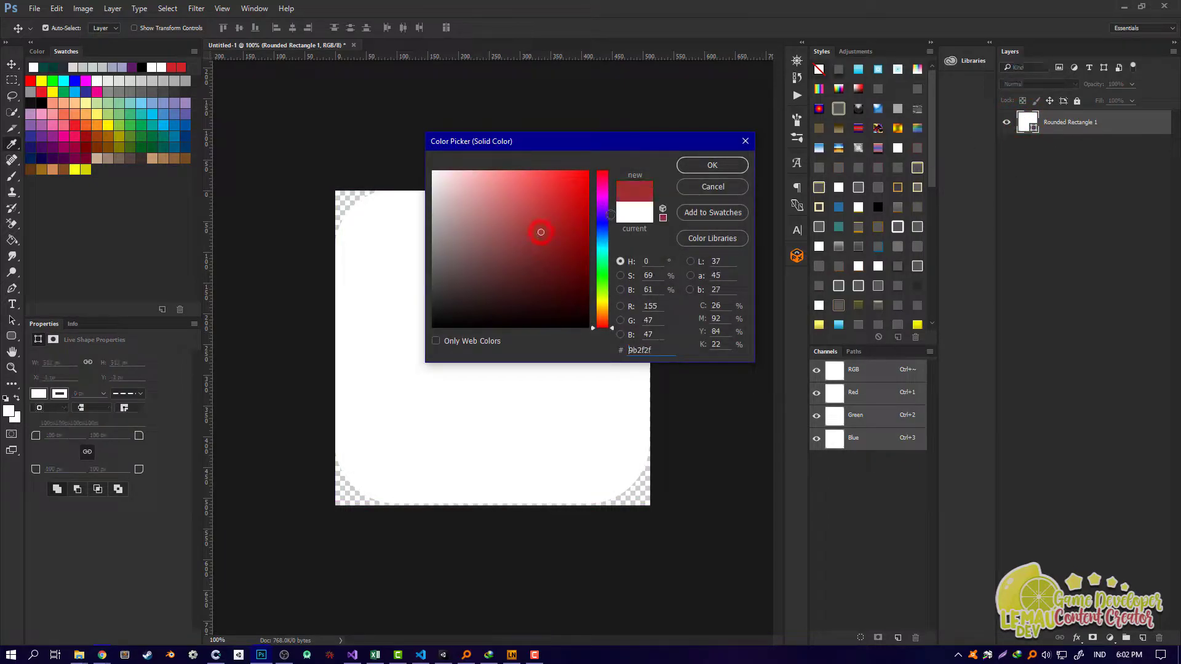
{"action": "left_click", "coordinate": [708, 164]}
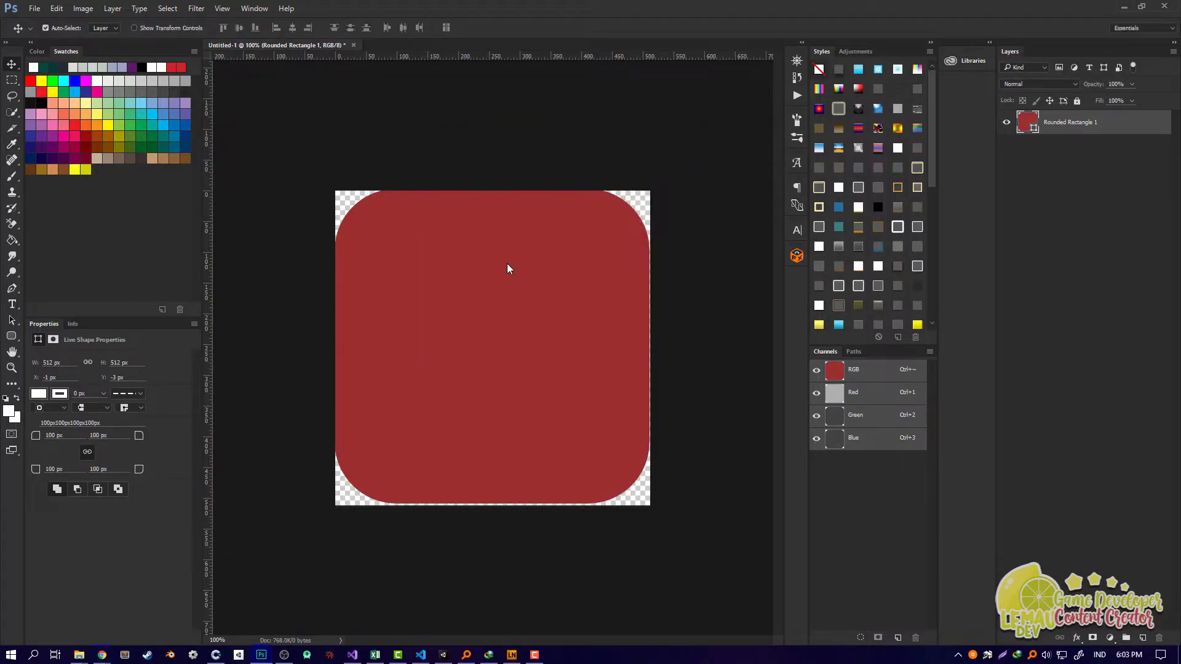
{"action": "left_click_drag", "start_coordinate": [546, 276], "coordinate": [547, 277]}
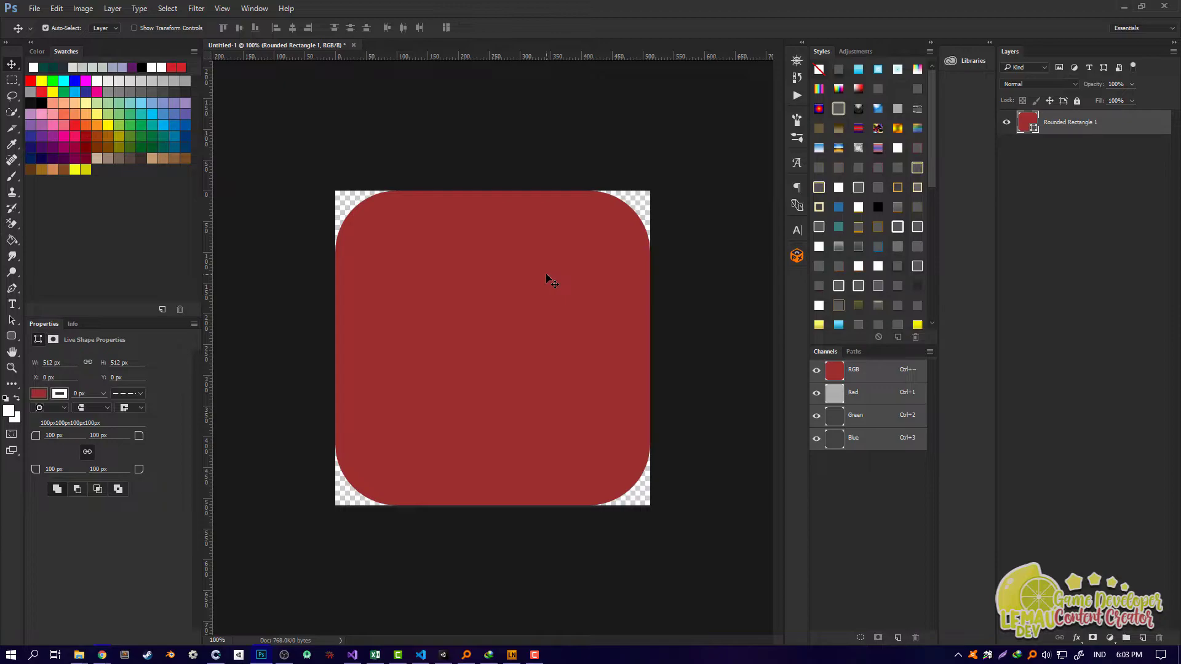
{"action": "left_click", "coordinate": [637, 157]}
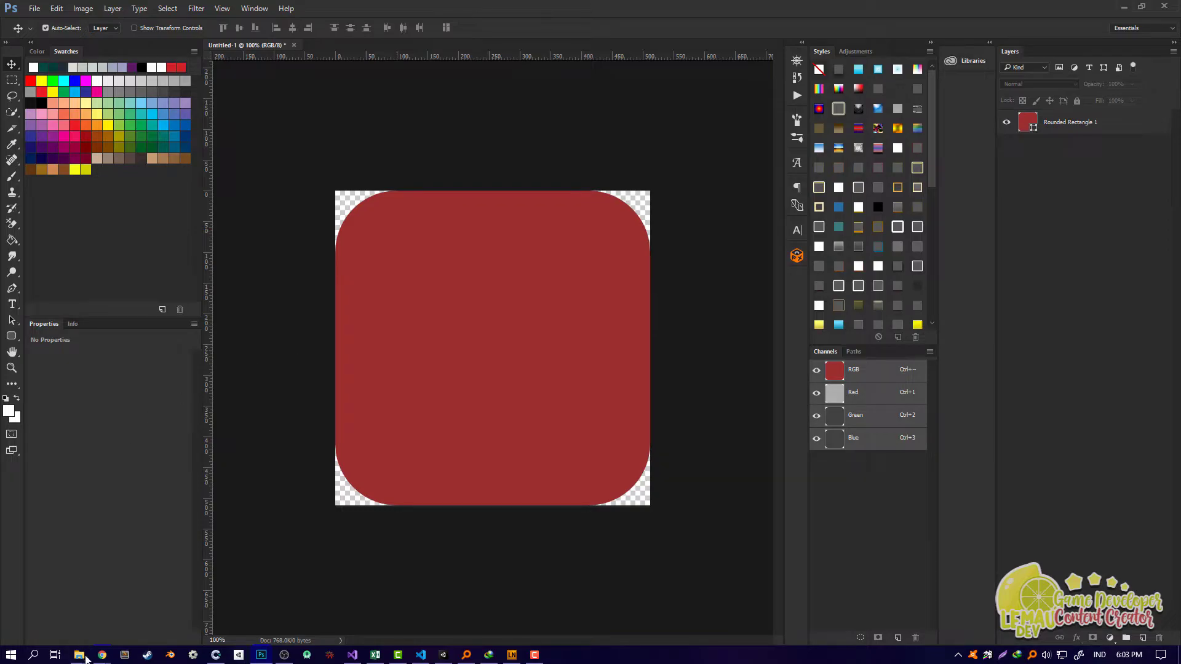
Step: Browse the Extract folder assets, previewing BG.png, the font images and GameTitle.png
{"action": "left_click", "coordinate": [84, 657]}
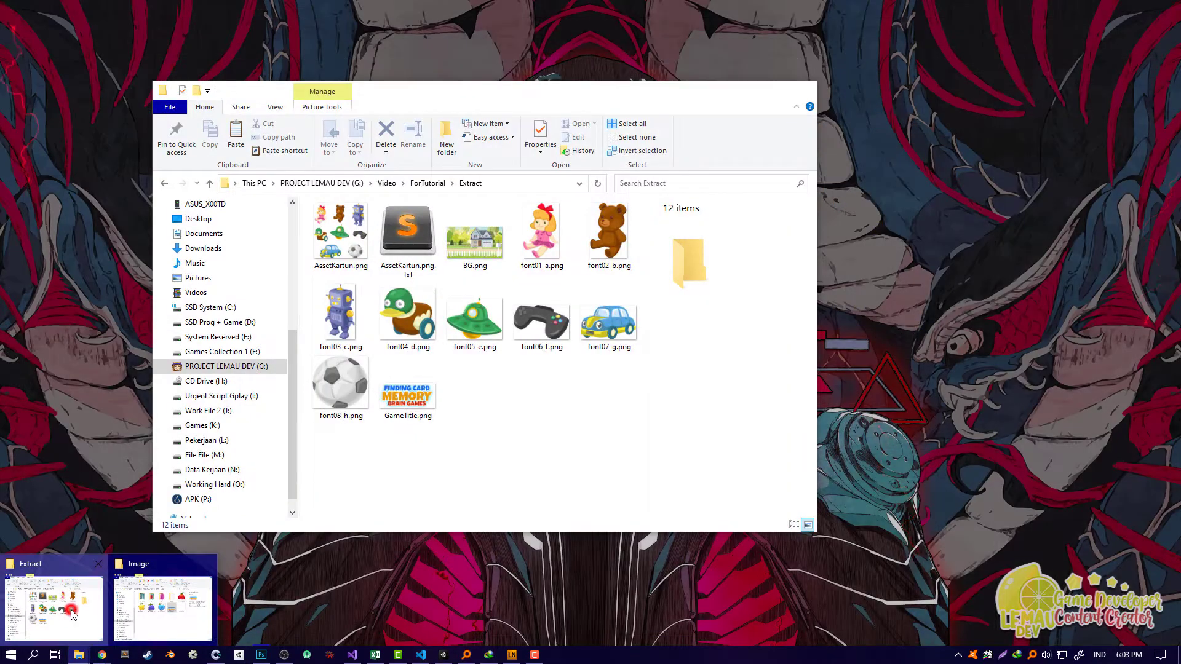
{"action": "left_click", "coordinate": [74, 615]}
{"action": "left_click", "coordinate": [496, 410]}
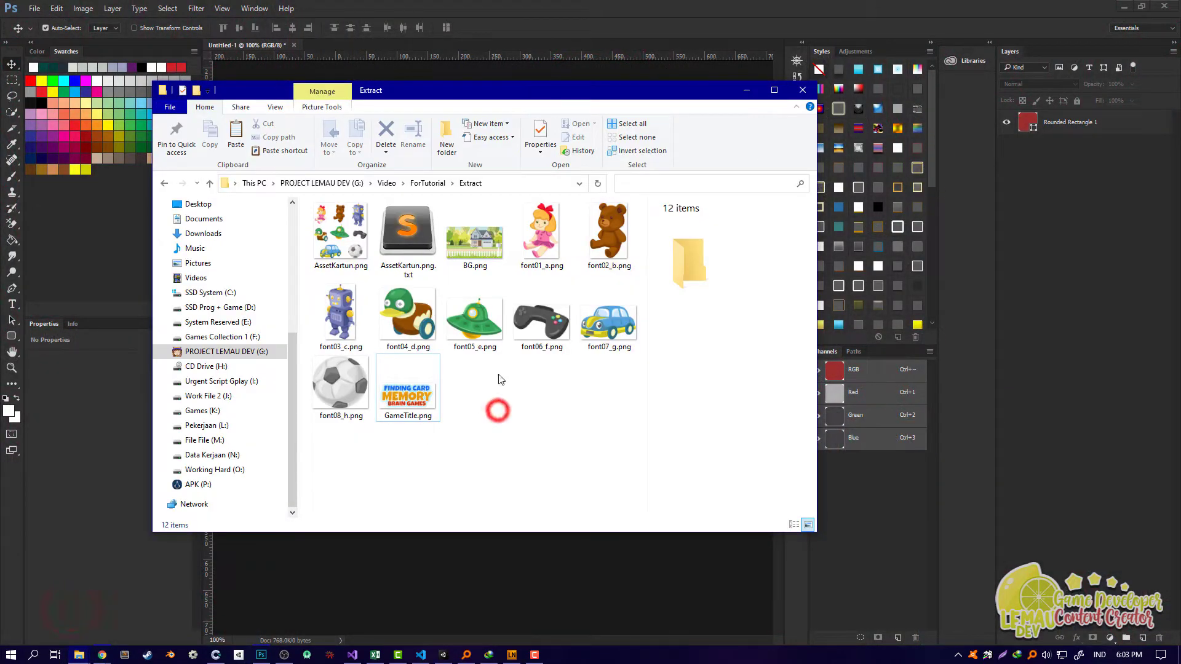
{"action": "left_click", "coordinate": [485, 243]}
{"action": "left_click", "coordinate": [541, 233]}
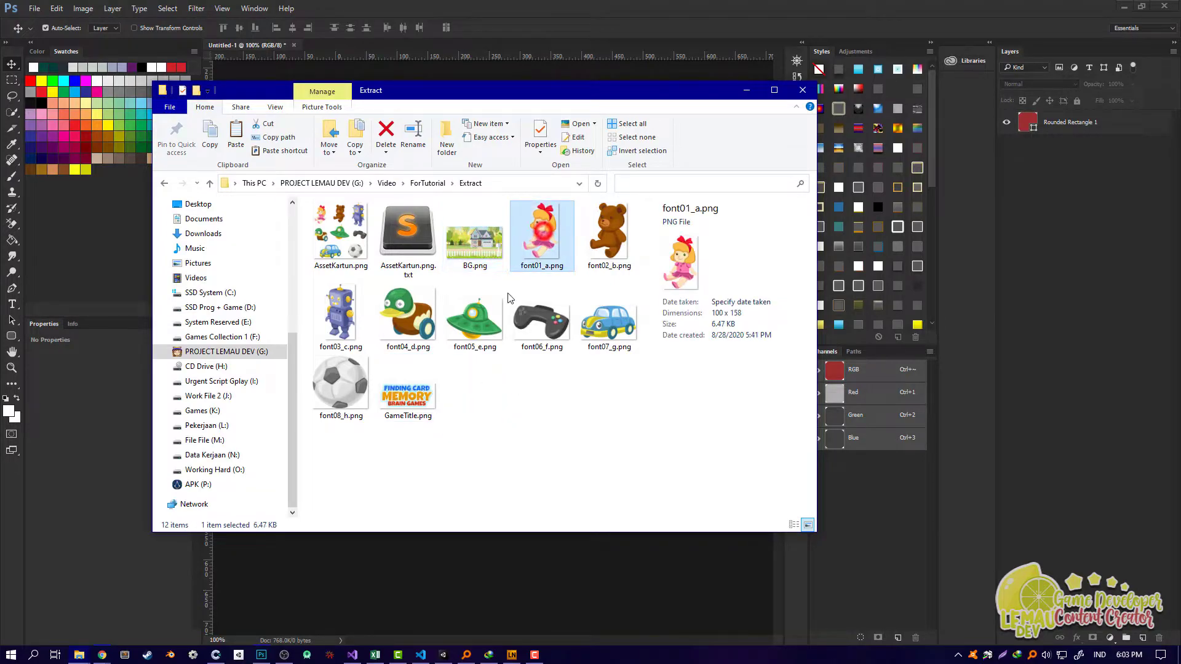
{"action": "left_click", "coordinate": [341, 385], "text": "shift"}
{"action": "left_click", "coordinate": [408, 391]}
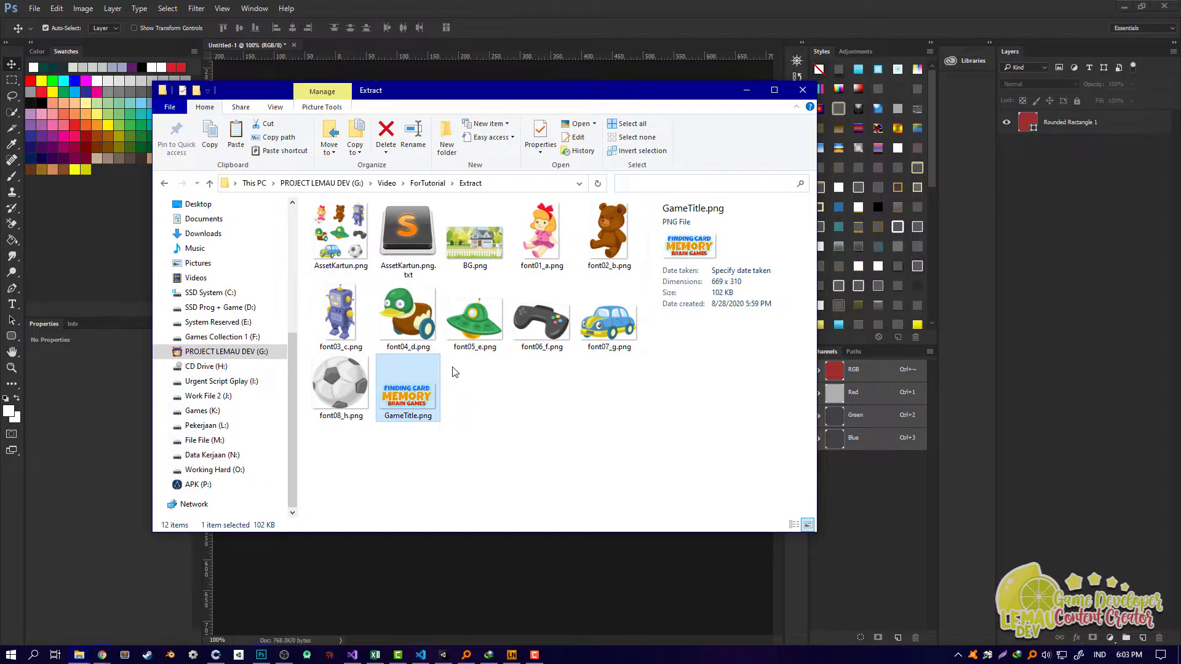
{"action": "left_click", "coordinate": [570, 23]}
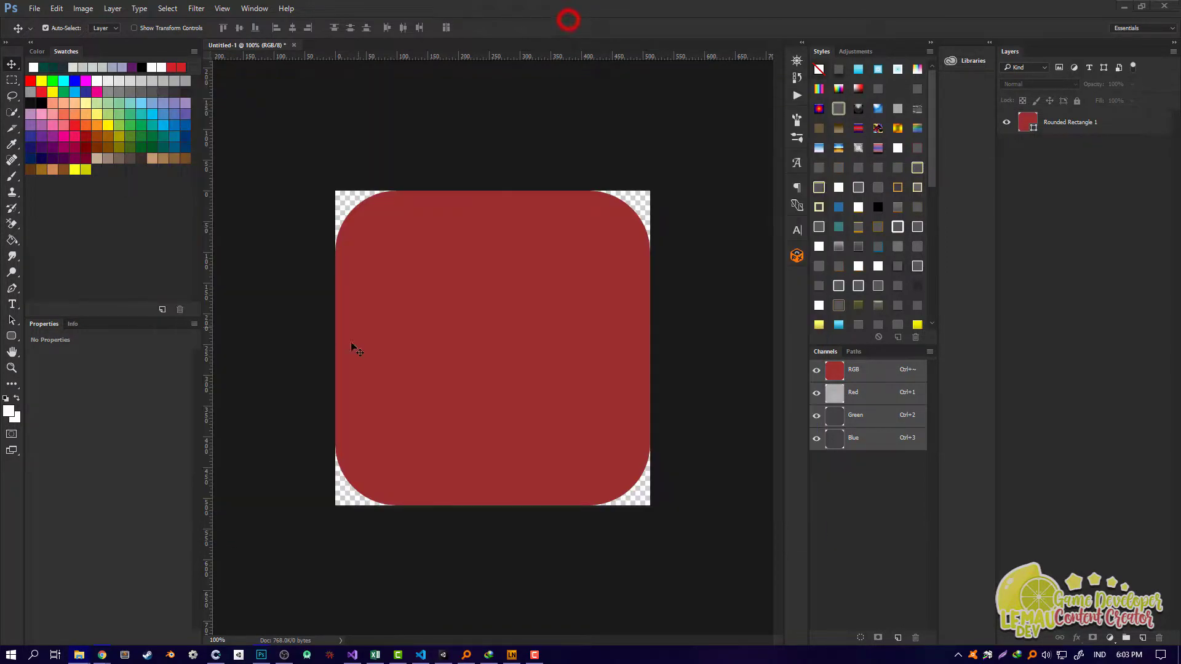
{"action": "key", "text": "alt+Tab"}
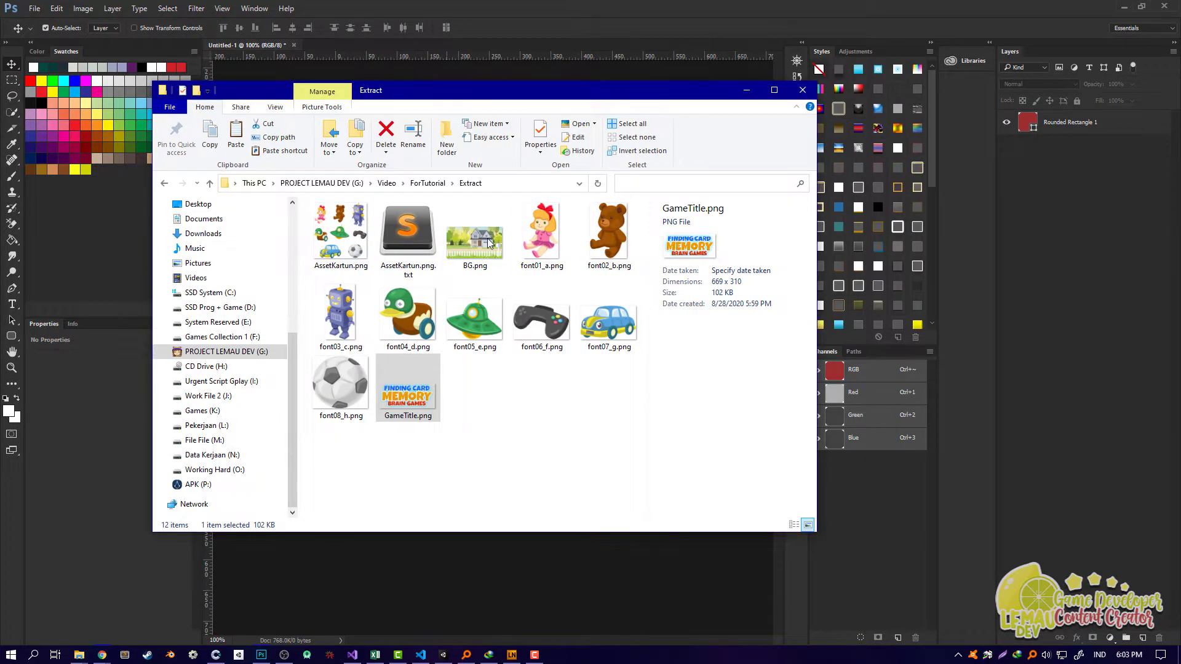
Step: Place BG.png on the canvas, enlarged past the edges and shifted right to frame the trees
{"action": "left_click", "coordinate": [466, 232]}
{"action": "left_click_drag", "start_coordinate": [478, 261], "coordinate": [556, 293]}
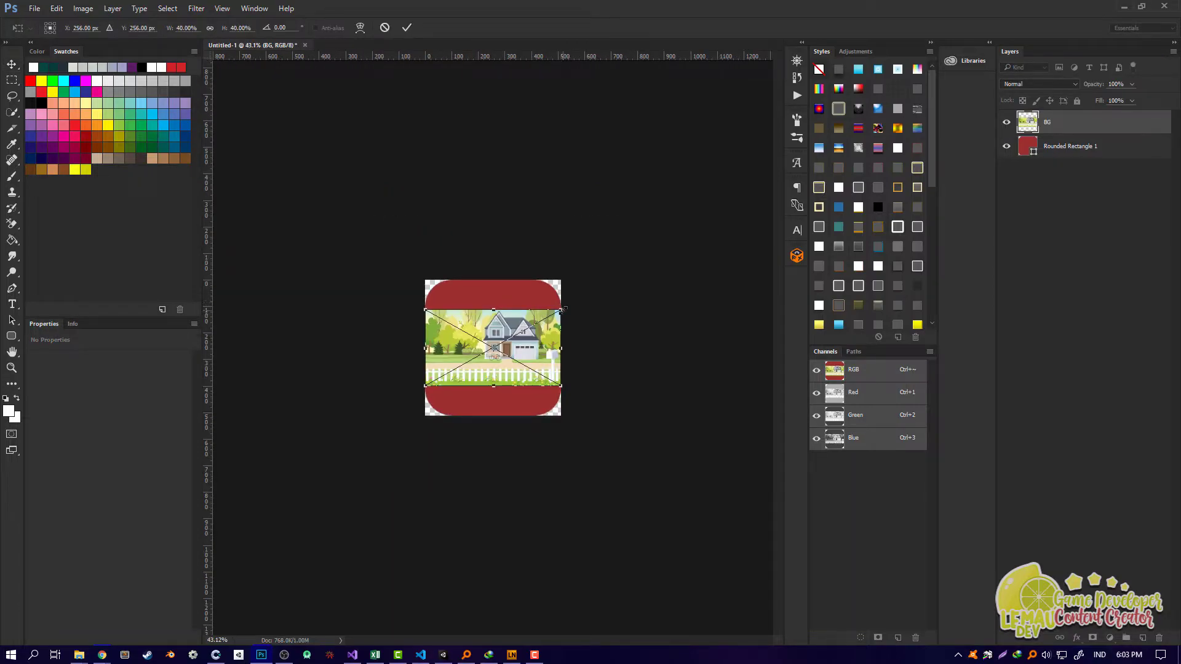
{"action": "left_click_drag", "start_coordinate": [562, 309], "coordinate": [775, 184]}
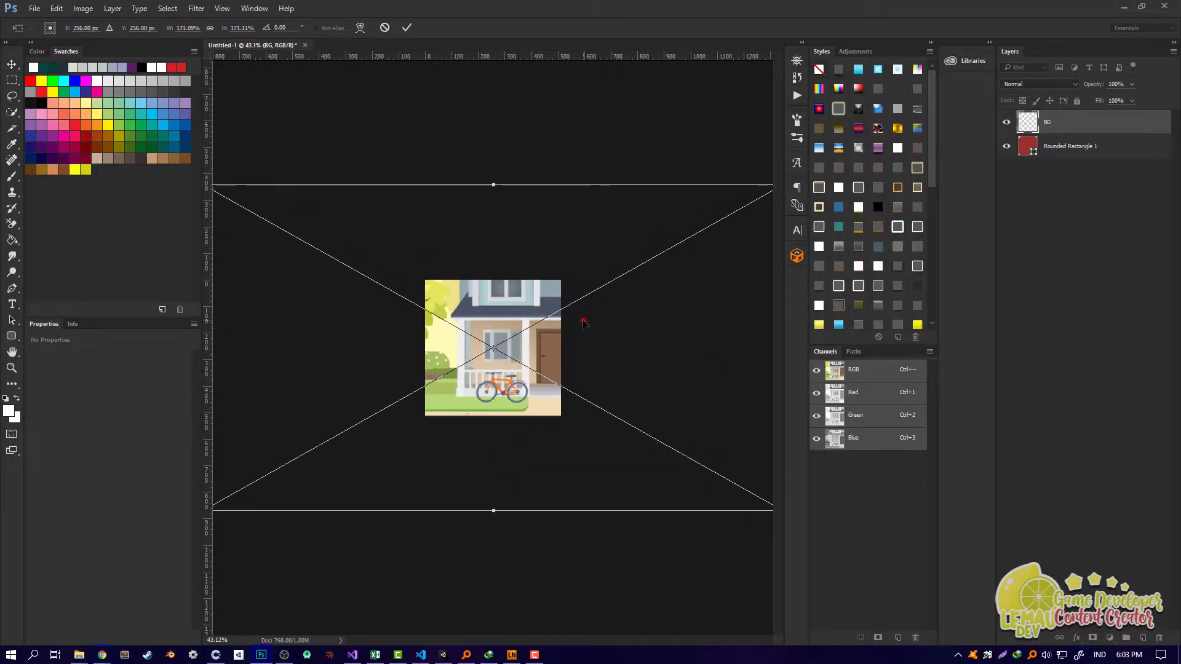
{"action": "left_click_drag", "start_coordinate": [583, 321], "coordinate": [686, 328]}
{"action": "left_click", "coordinate": [411, 31]}
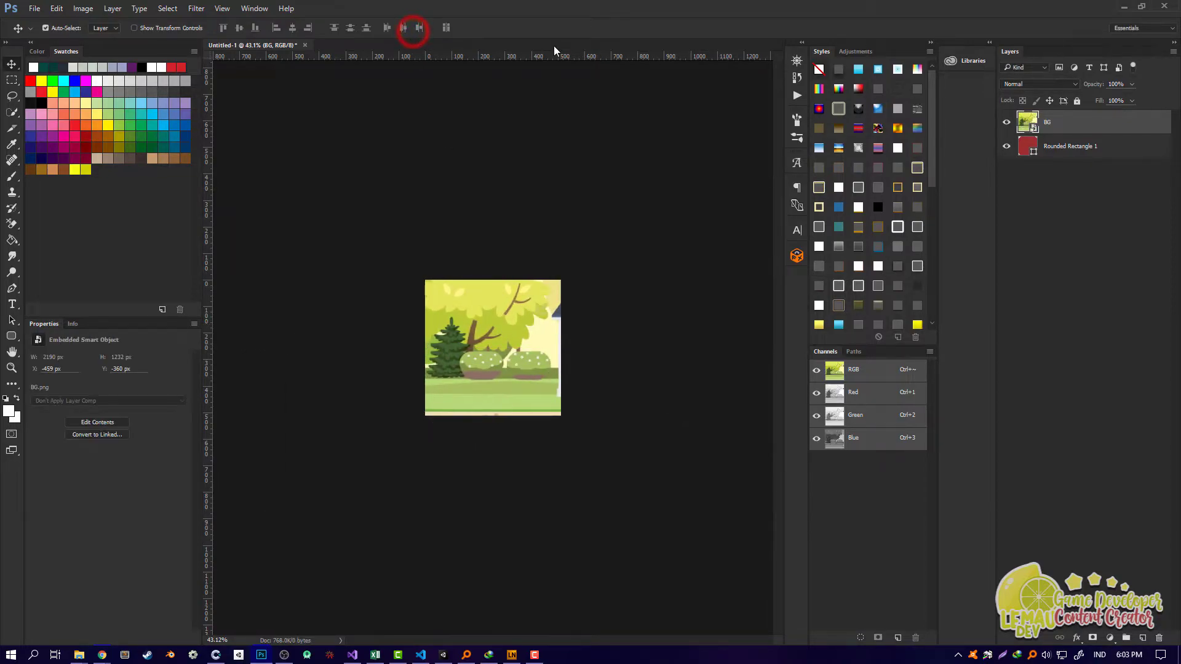
Step: Clip the BG layer to the rounded square and toggle its visibility to check
{"action": "right_click", "coordinate": [1094, 121]}
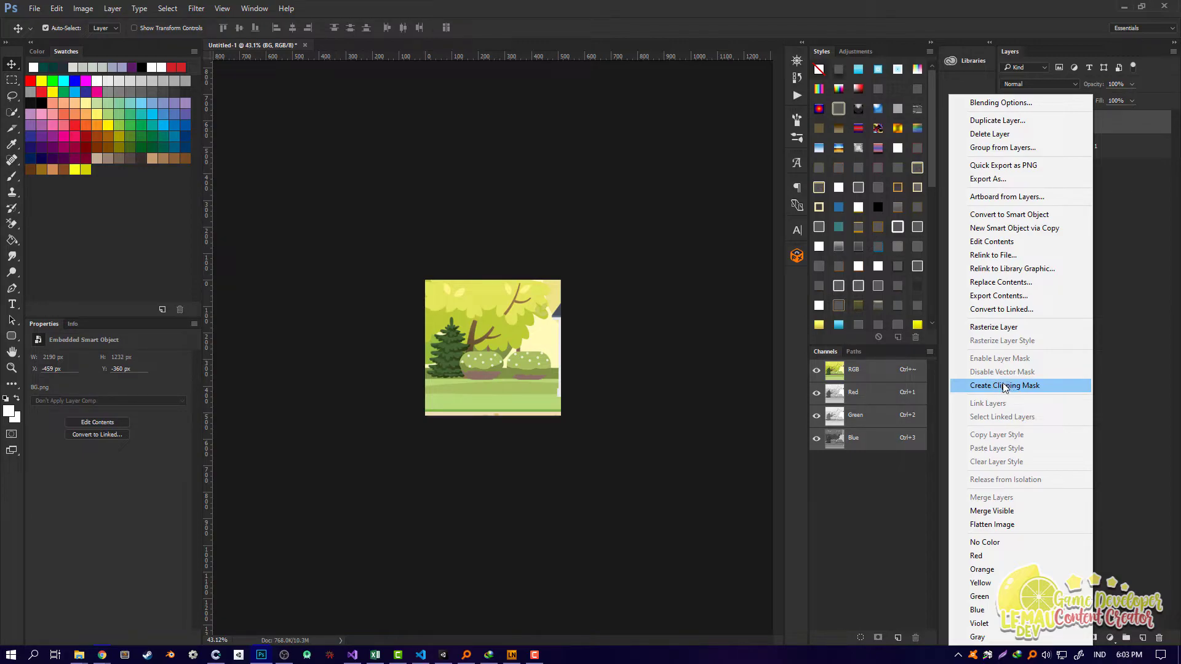
{"action": "left_click", "coordinate": [1011, 386]}
{"action": "scroll", "coordinate": [341, 137], "scroll_direction": "up", "scroll_amount": 4}
{"action": "scroll", "coordinate": [341, 136], "scroll_direction": "up", "scroll_amount": 6}
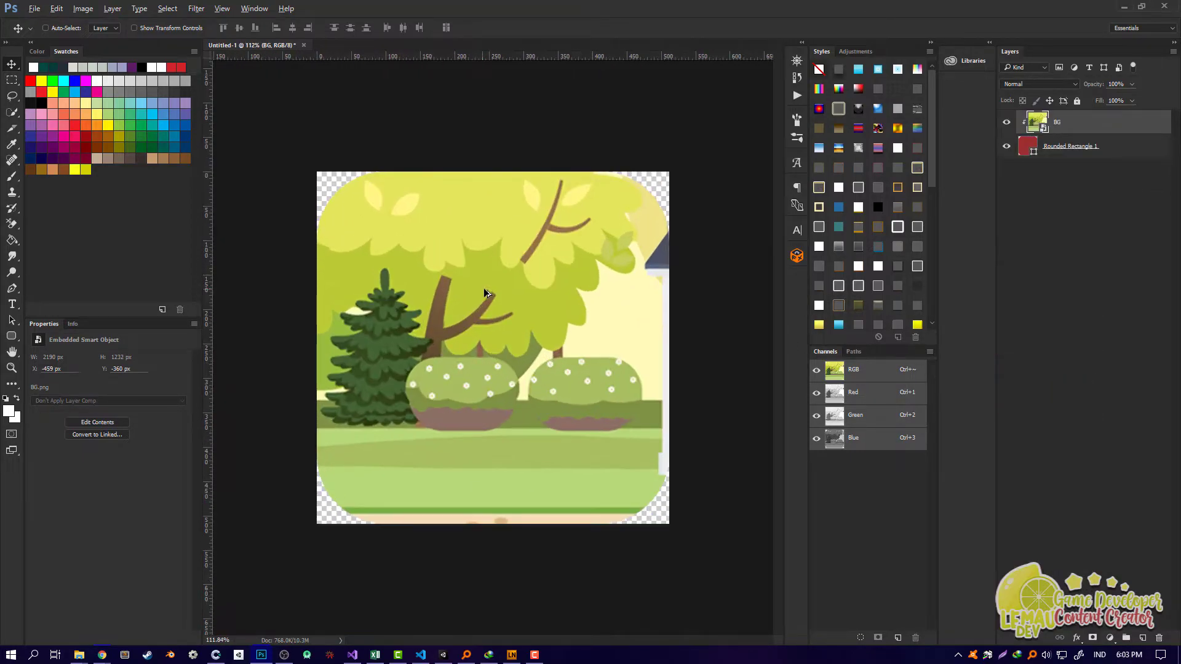
{"action": "left_click", "coordinate": [1005, 121]}
Step: Place the blue car font07_g.png and enlarge it to fill the icon's middle
{"action": "key", "text": "alt+Tab"}
{"action": "left_click", "coordinate": [537, 439]}
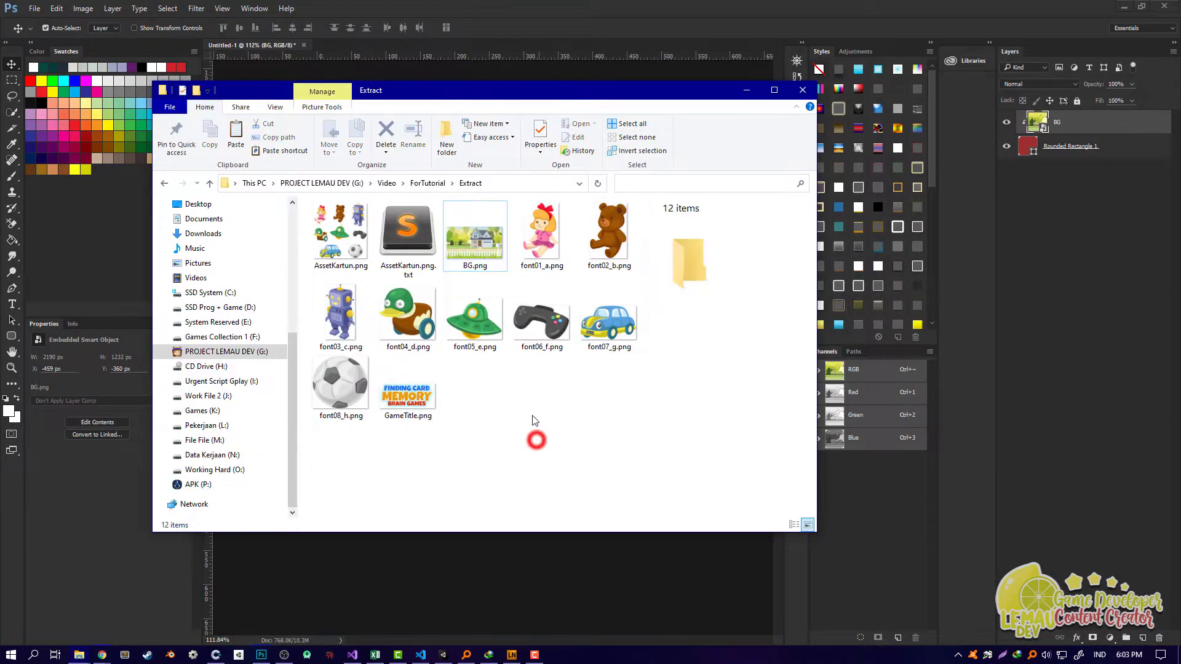
{"action": "left_click", "coordinate": [408, 406]}
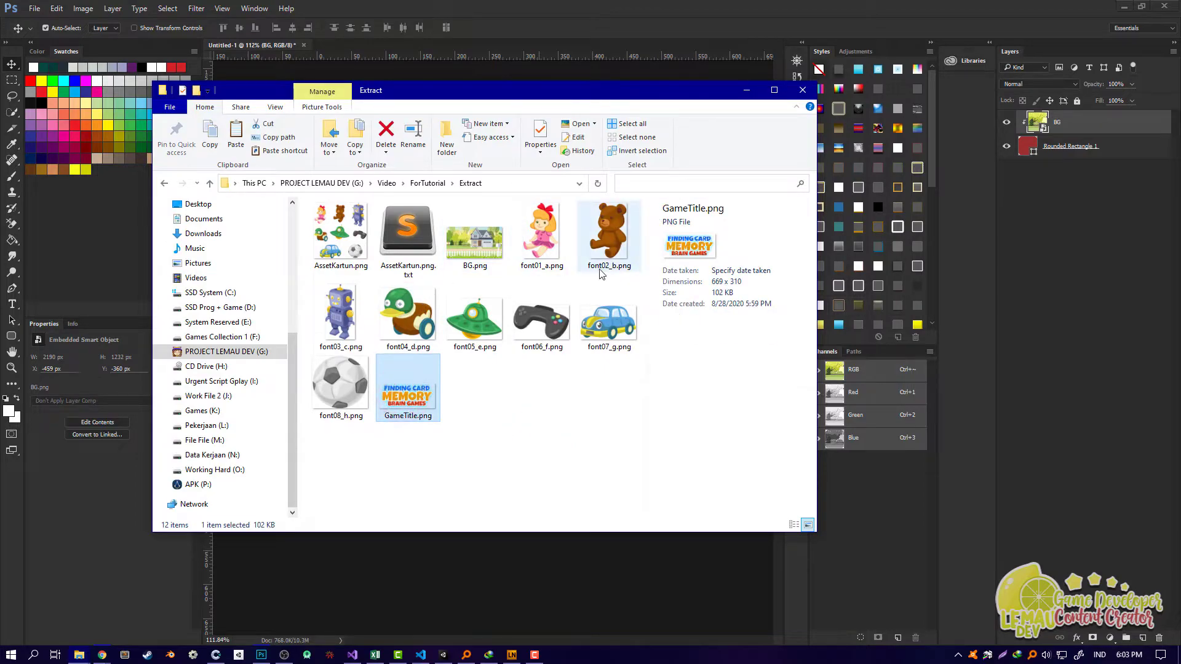
{"action": "left_click", "coordinate": [606, 321]}
{"action": "double_click", "coordinate": [607, 337]}
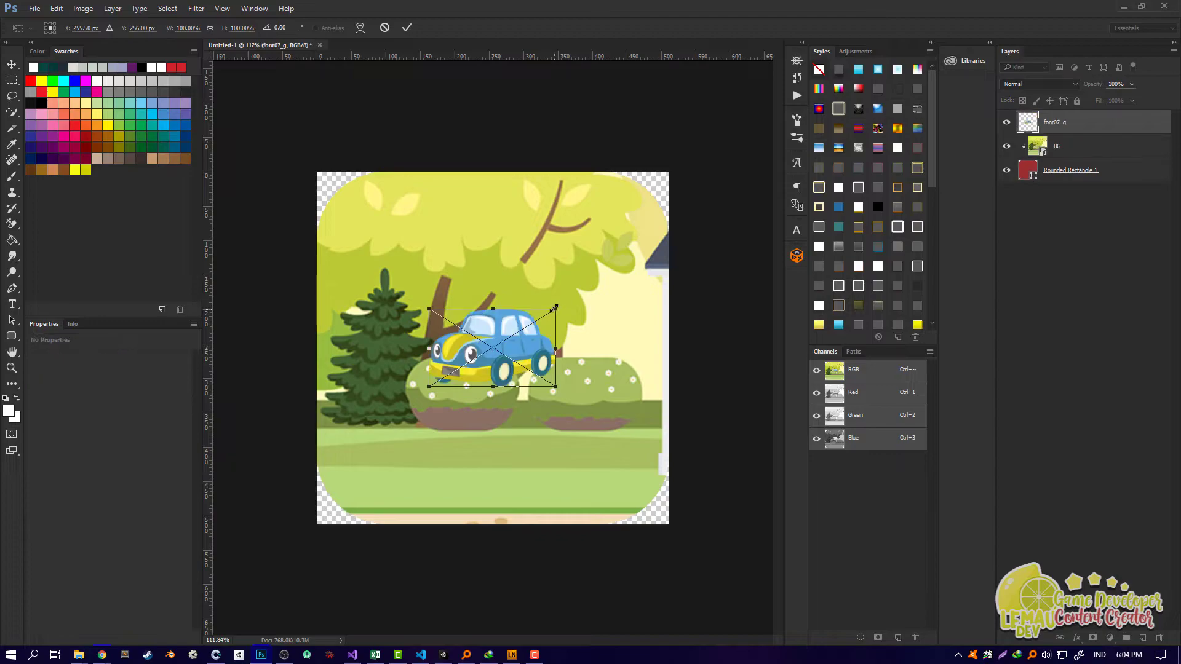
{"action": "left_click_drag", "start_coordinate": [668, 286], "coordinate": [670, 283]}
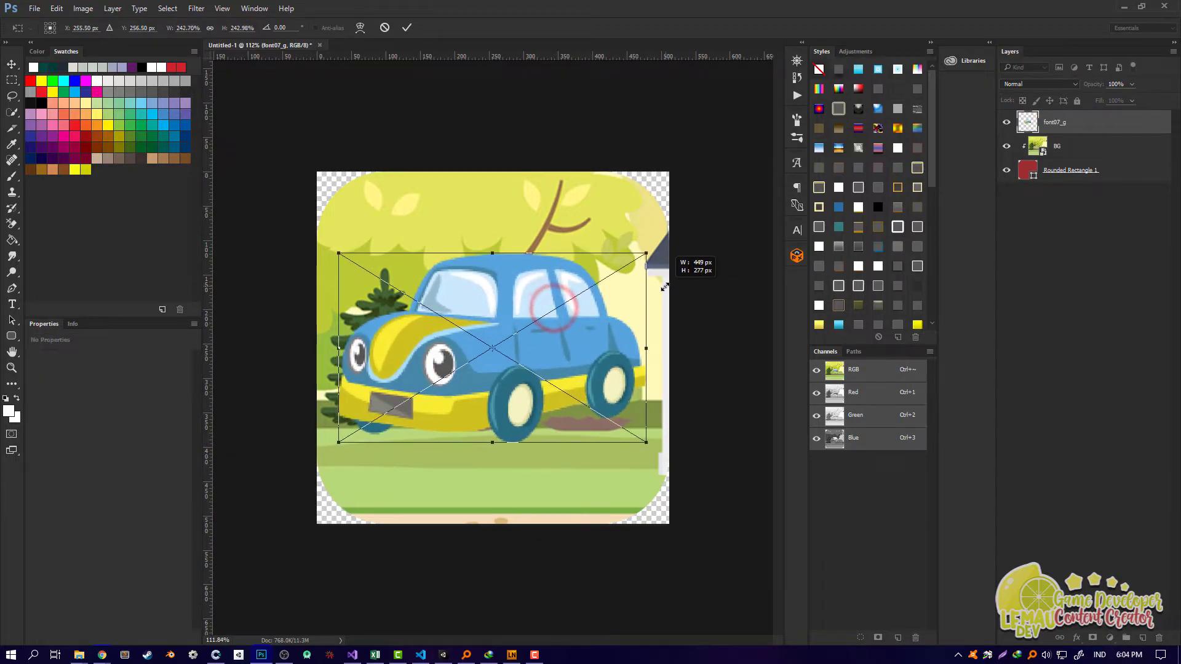
{"action": "left_click", "coordinate": [407, 28]}
Step: Place GameTitle.png shrunk across the lower part, and move the car up above it
{"action": "key", "text": "alt+Tab"}
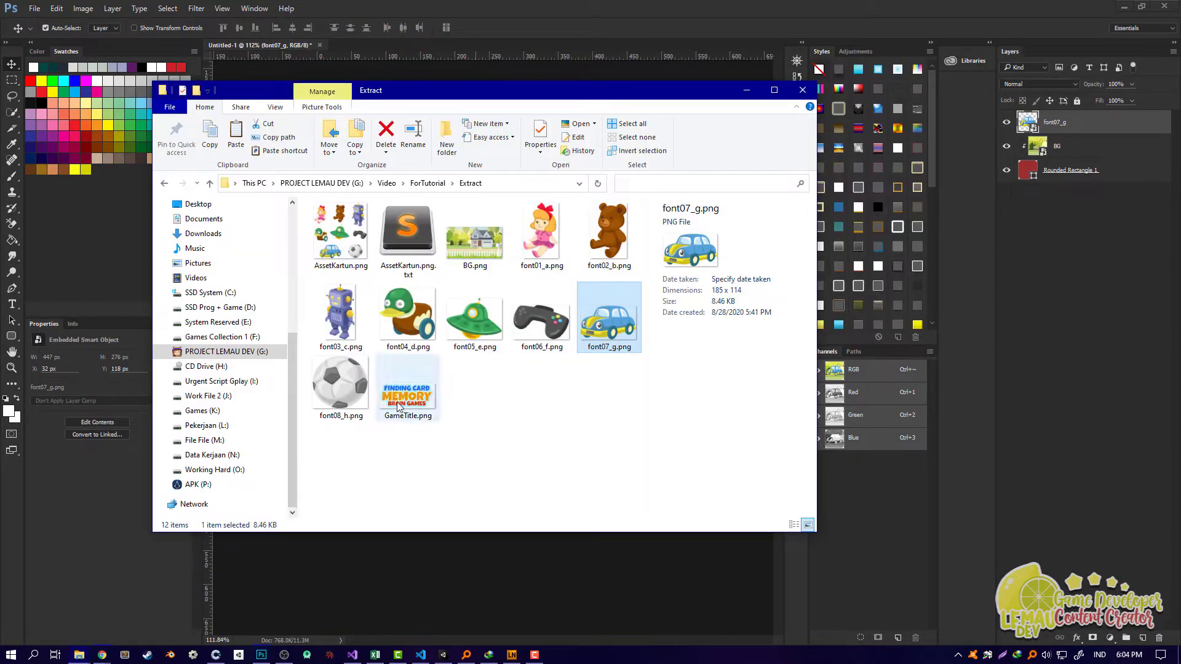
{"action": "left_click_drag", "start_coordinate": [406, 400], "coordinate": [436, 417]}
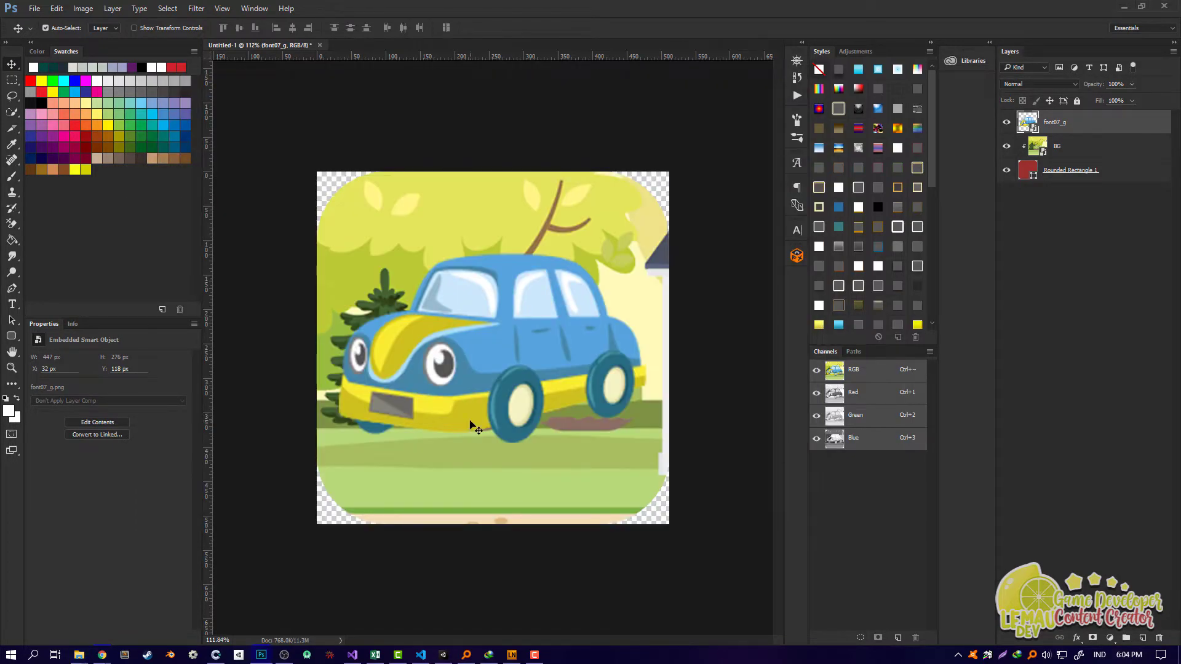
{"action": "left_click_drag", "start_coordinate": [436, 415], "coordinate": [469, 419]}
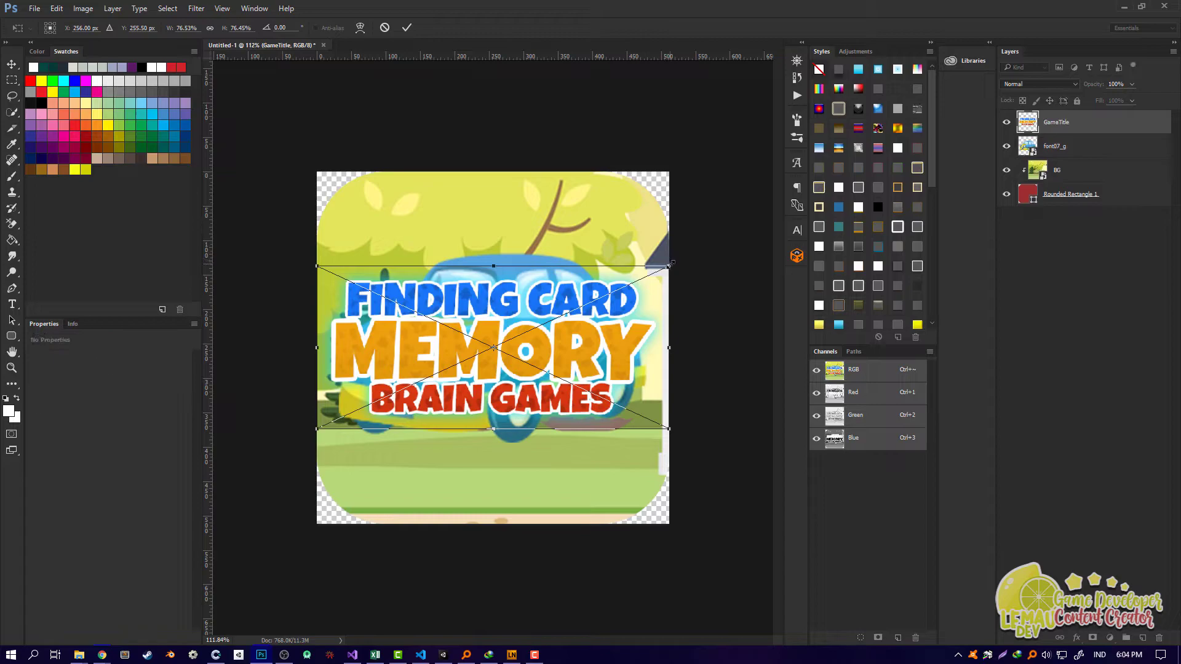
{"action": "left_click_drag", "start_coordinate": [668, 266], "coordinate": [623, 287]}
{"action": "left_click_drag", "start_coordinate": [542, 277], "coordinate": [557, 364]}
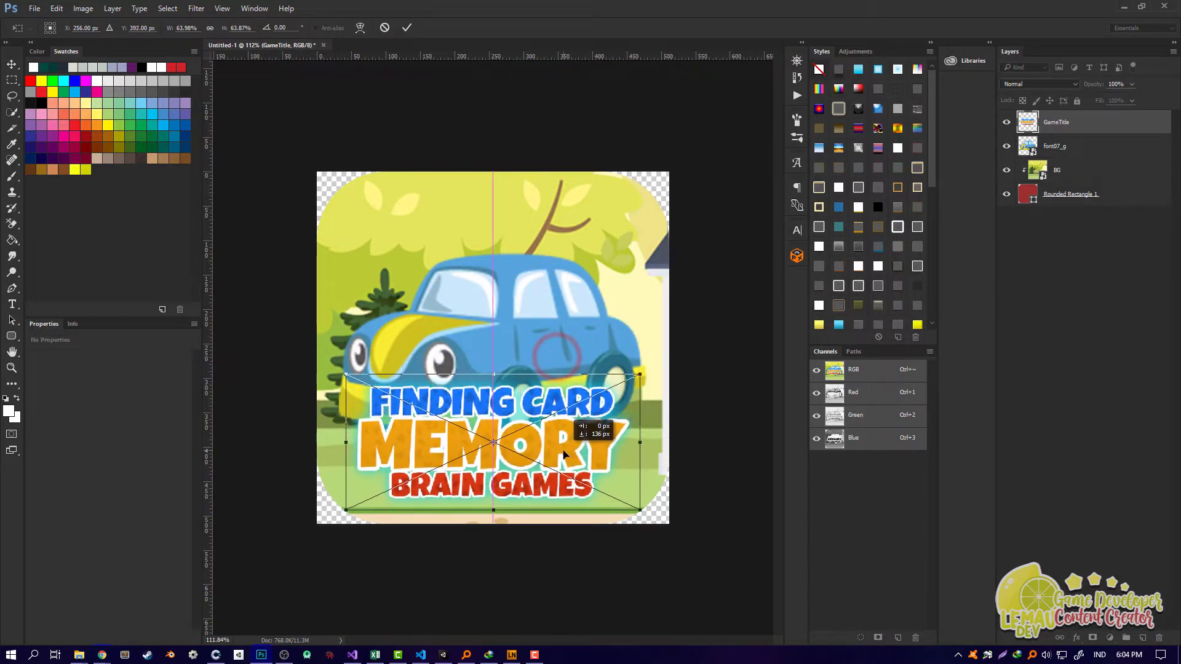
{"action": "left_click", "coordinate": [406, 27]}
{"action": "left_click_drag", "start_coordinate": [514, 315], "coordinate": [520, 286]}
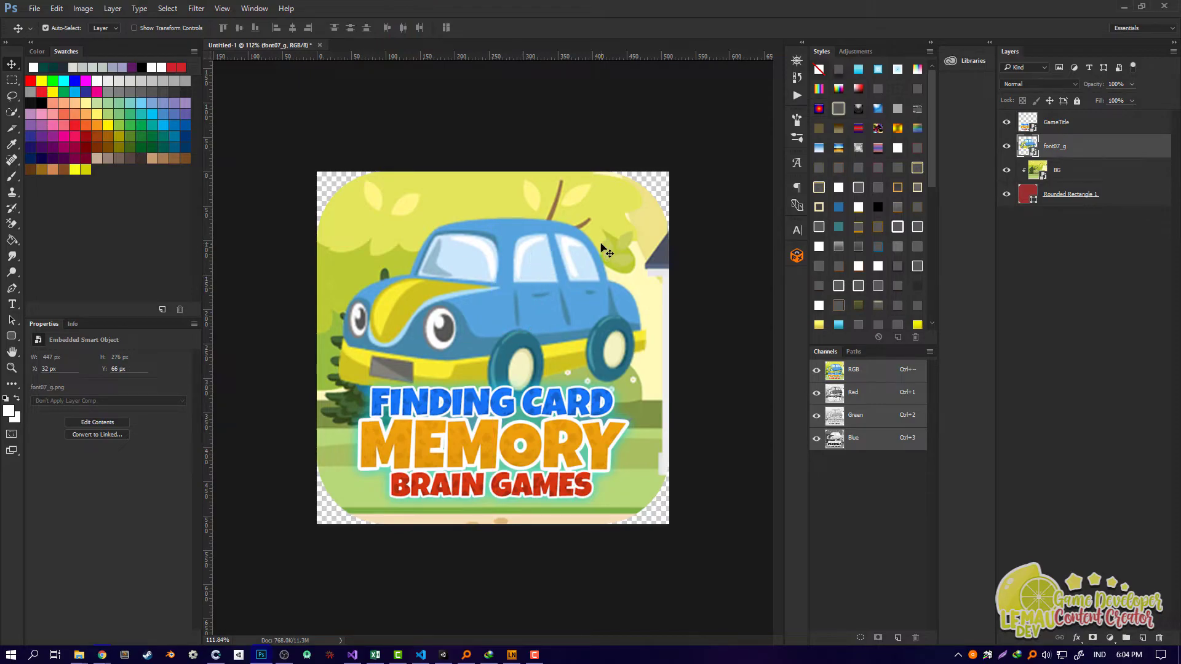
Step: Give the car layer a white Stroke and an Outer Glow at 58% opacity, 73 px size
{"action": "double_click", "coordinate": [1115, 151]}
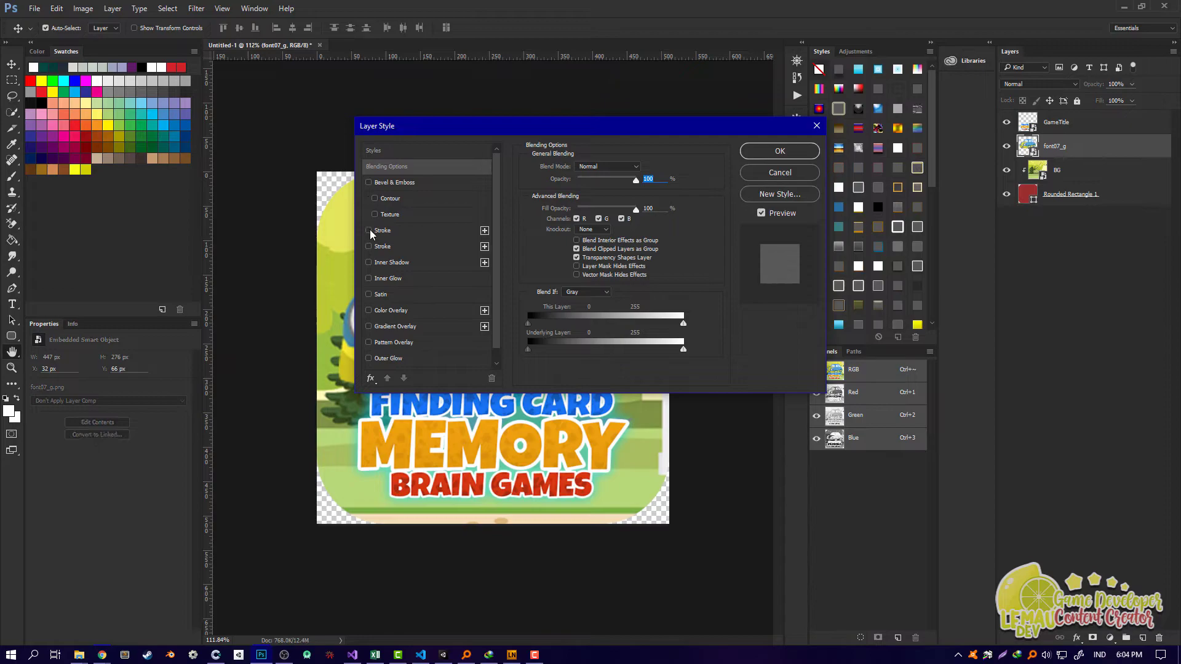
{"action": "left_click", "coordinate": [368, 230]}
{"action": "left_click_drag", "start_coordinate": [446, 122], "coordinate": [708, 115]}
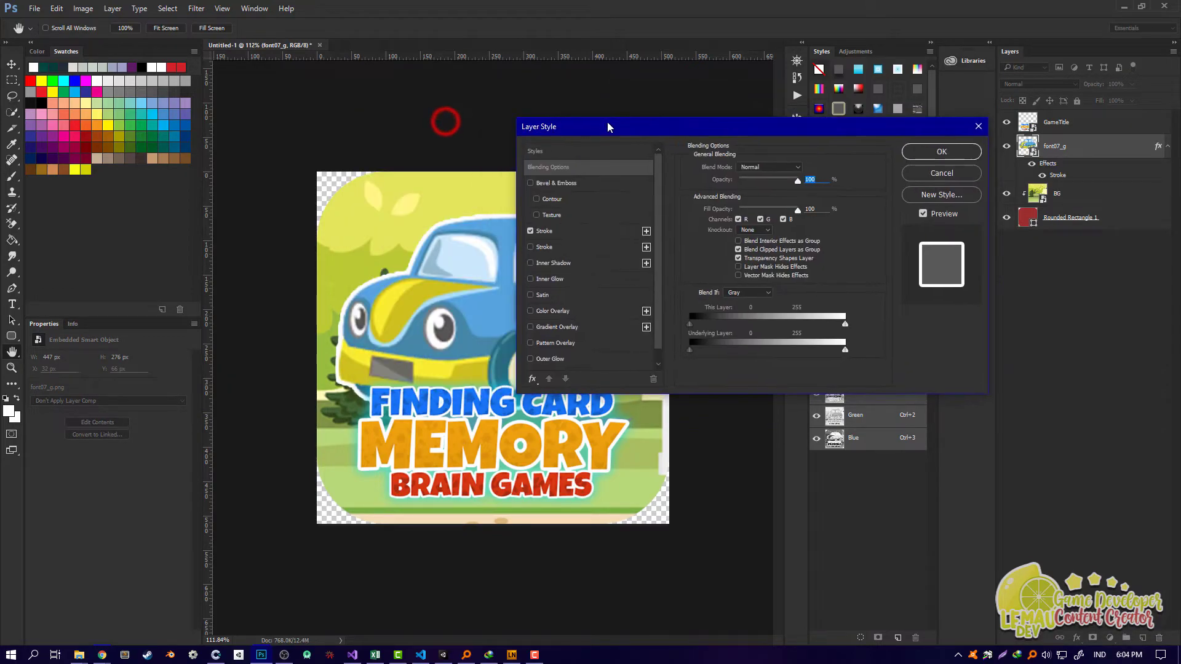
{"action": "scroll", "coordinate": [658, 323], "scroll_direction": "down", "scroll_amount": 1}
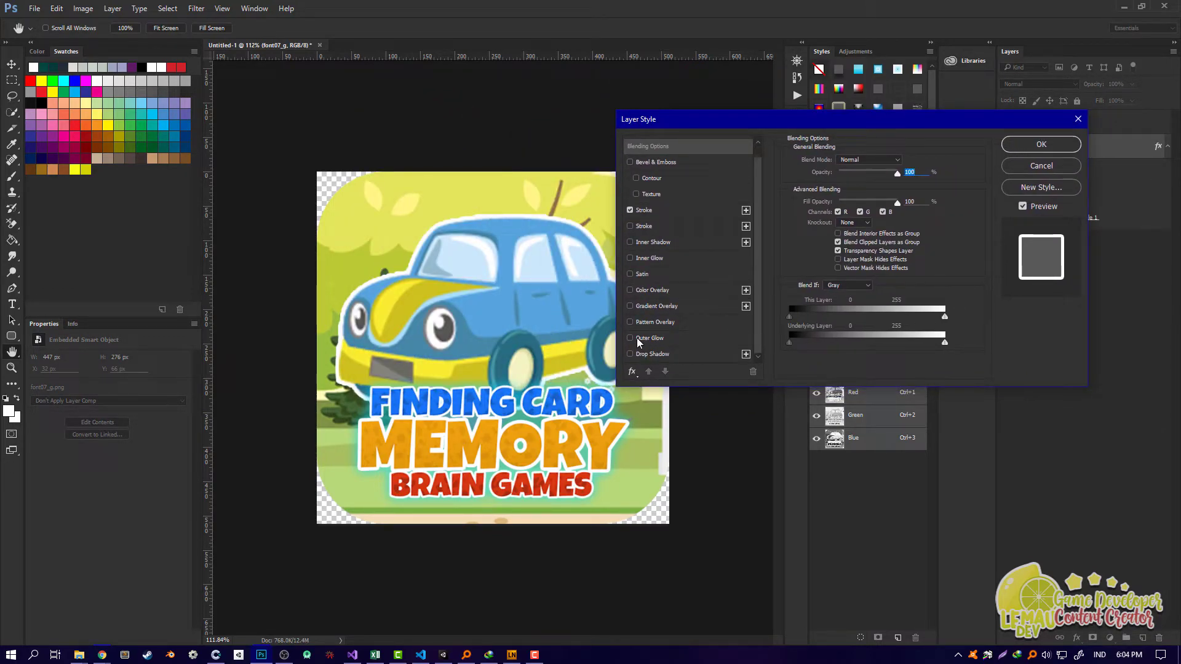
{"action": "left_click", "coordinate": [630, 338]}
{"action": "left_click", "coordinate": [646, 338]}
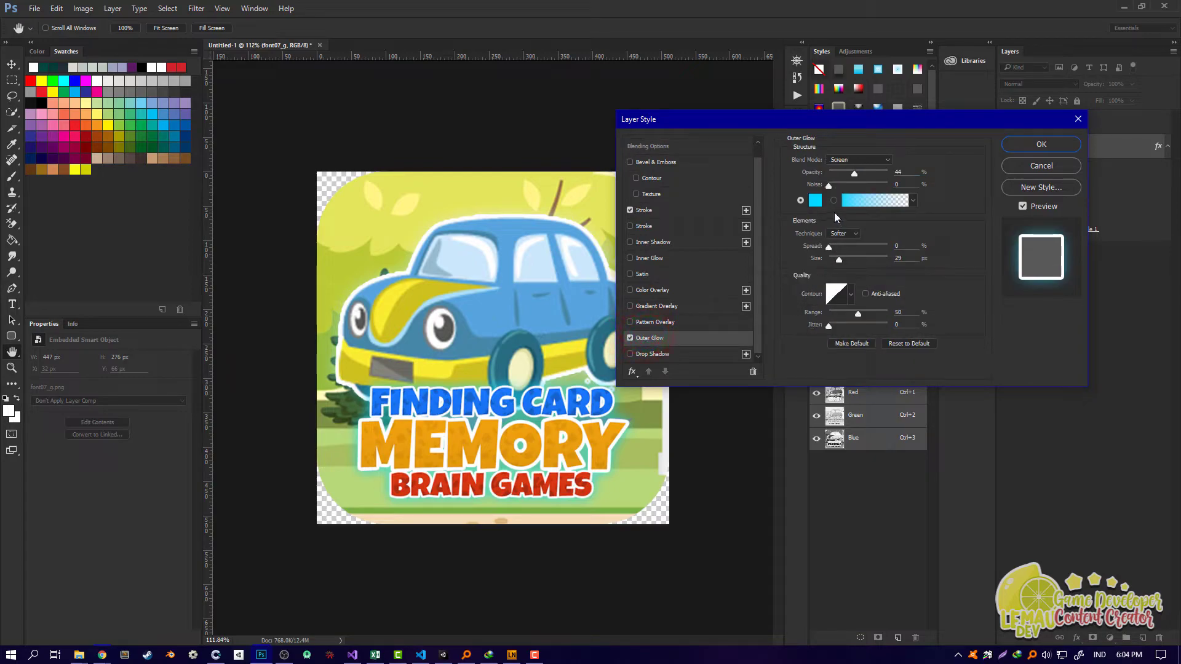
{"action": "left_click_drag", "start_coordinate": [853, 175], "coordinate": [863, 175]}
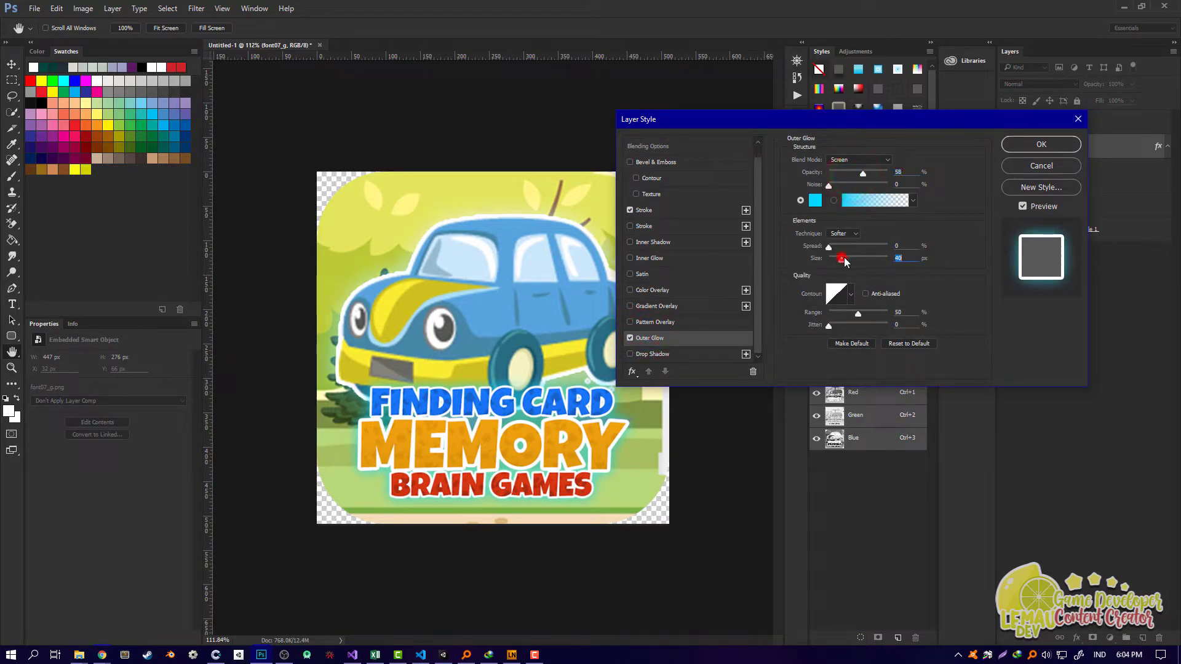
{"action": "left_click_drag", "start_coordinate": [844, 257], "coordinate": [850, 260]}
{"action": "left_click", "coordinate": [1041, 141]}
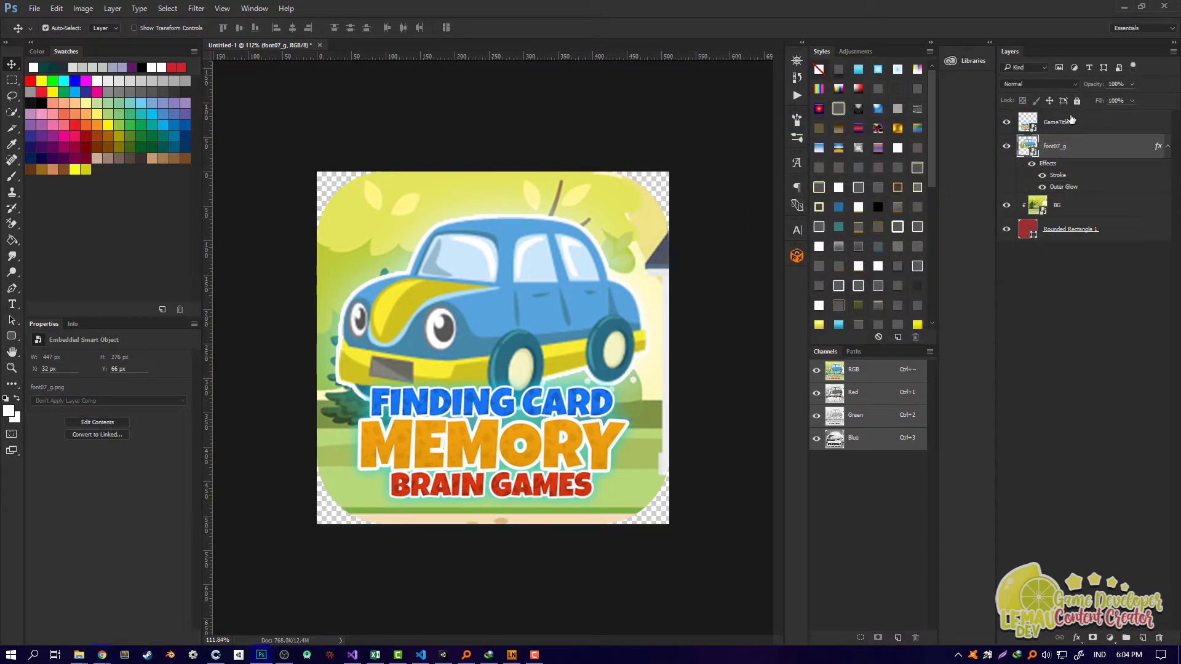
{"action": "left_click", "coordinate": [1070, 117]}
Step: Begin File > Save As with PNG format and select the existing file name for replacement
{"action": "left_click", "coordinate": [1082, 148], "text": "shift"}
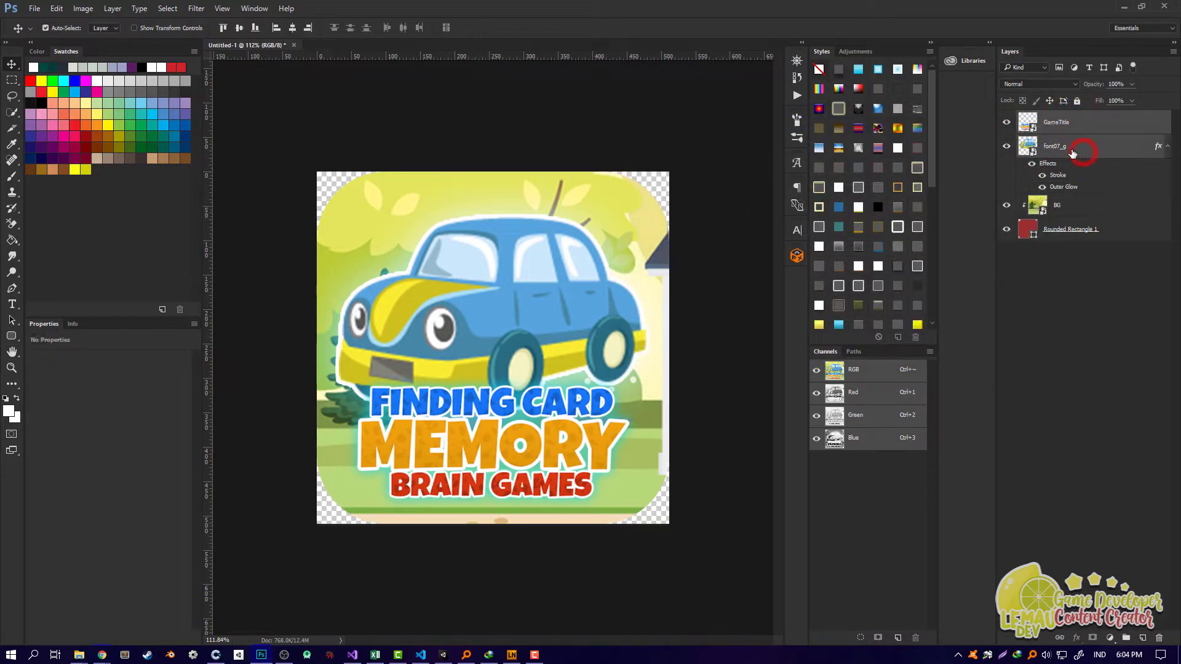
{"action": "scroll", "coordinate": [685, 227], "scroll_direction": "down", "scroll_amount": 1}
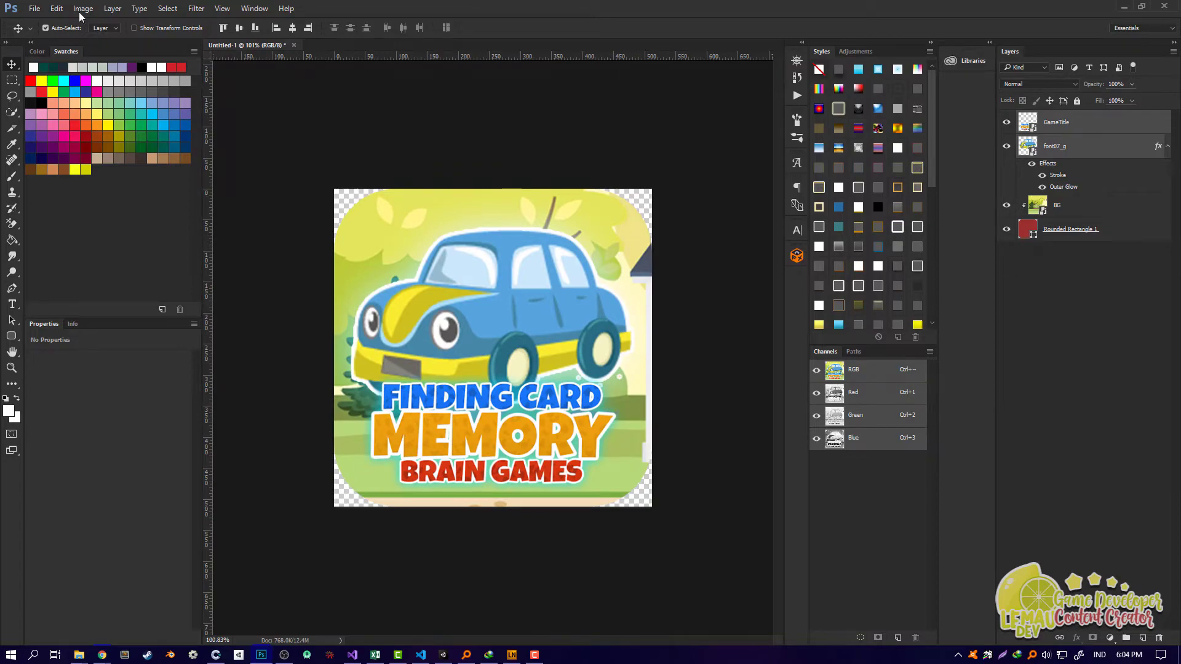
{"action": "left_click", "coordinate": [34, 9]}
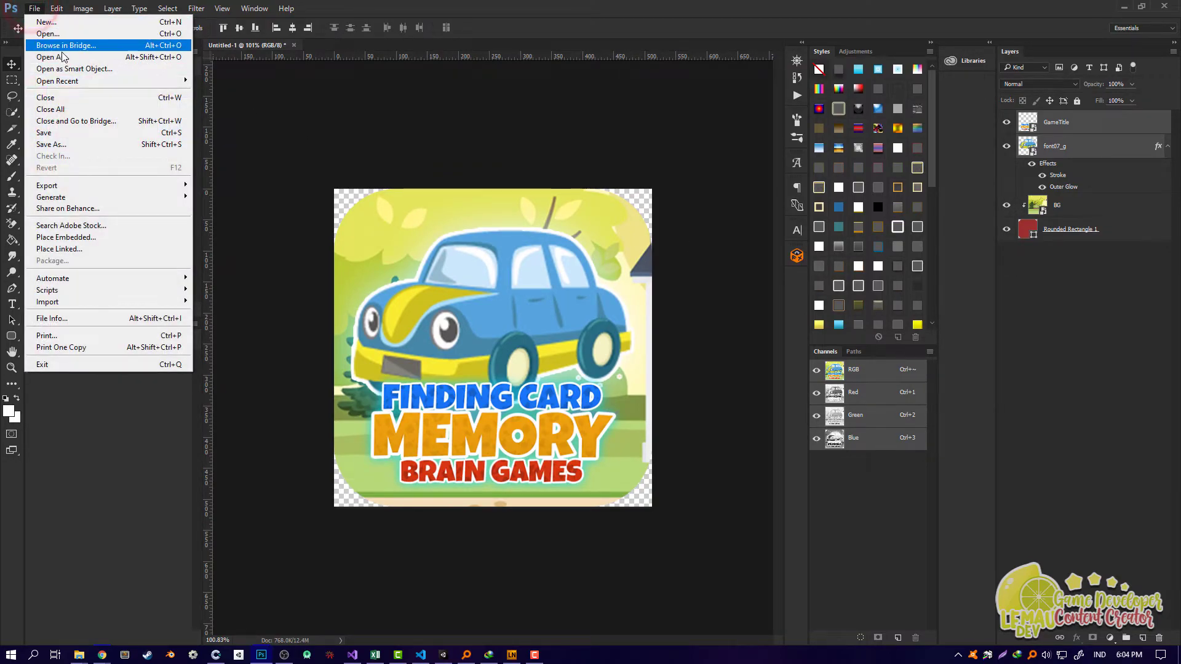
{"action": "left_click", "coordinate": [63, 144]}
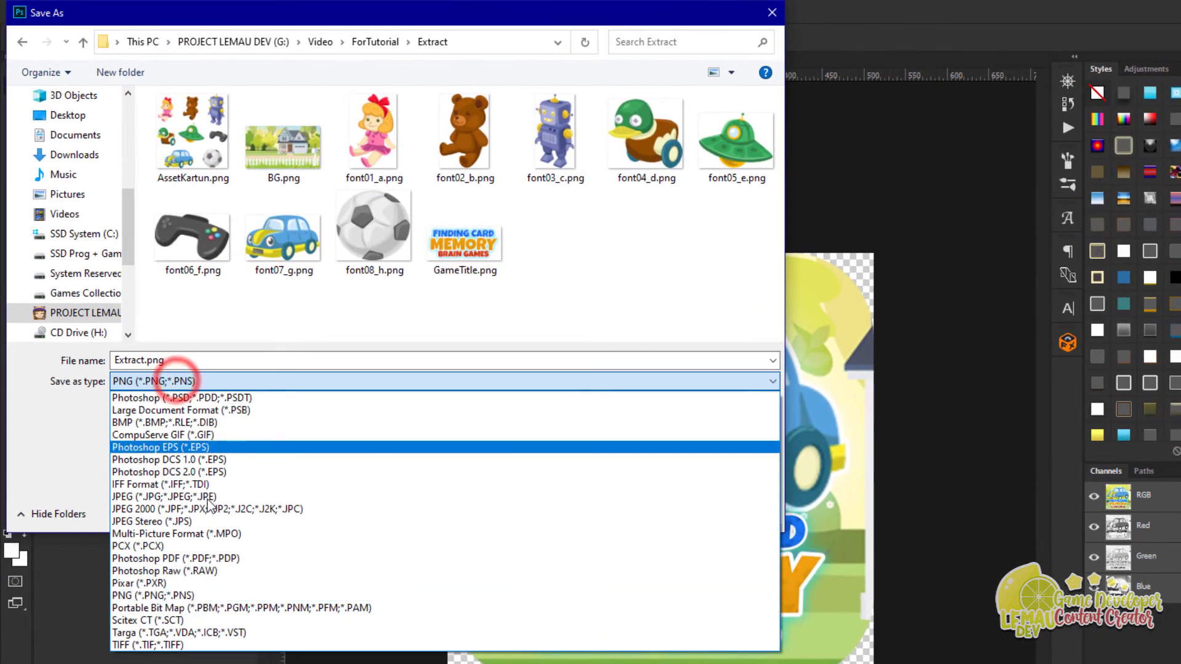
{"action": "left_click", "coordinate": [166, 597]}
{"action": "left_click", "coordinate": [151, 384]}
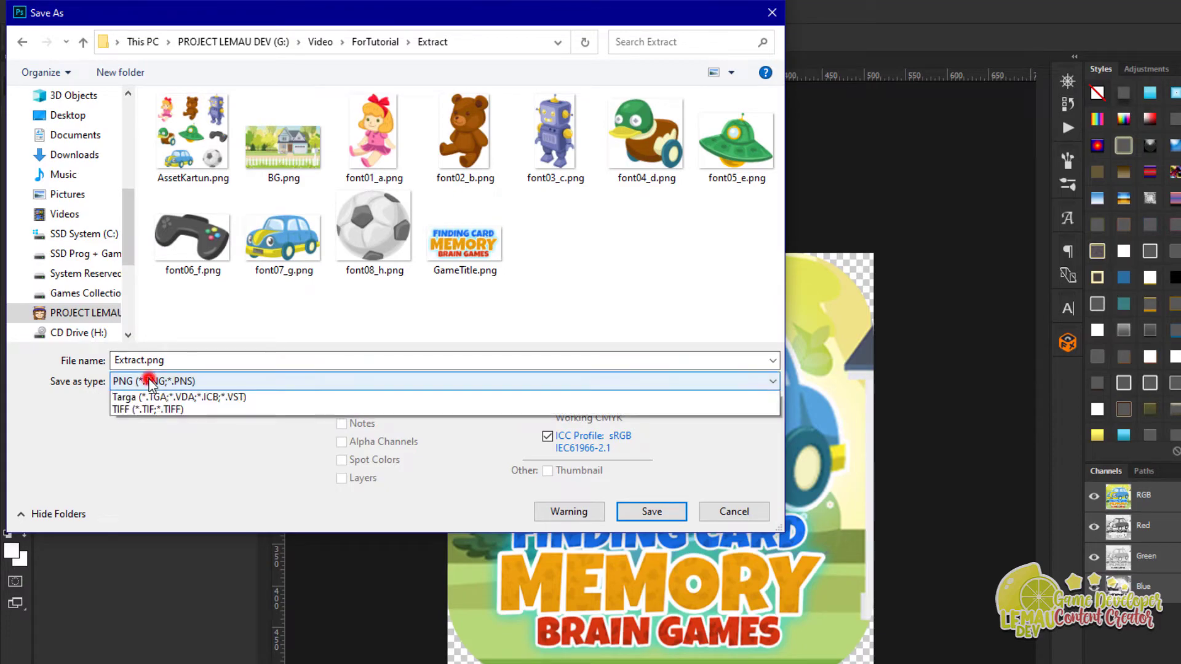
{"action": "left_click", "coordinate": [146, 593]}
{"action": "double_click", "coordinate": [153, 360]}
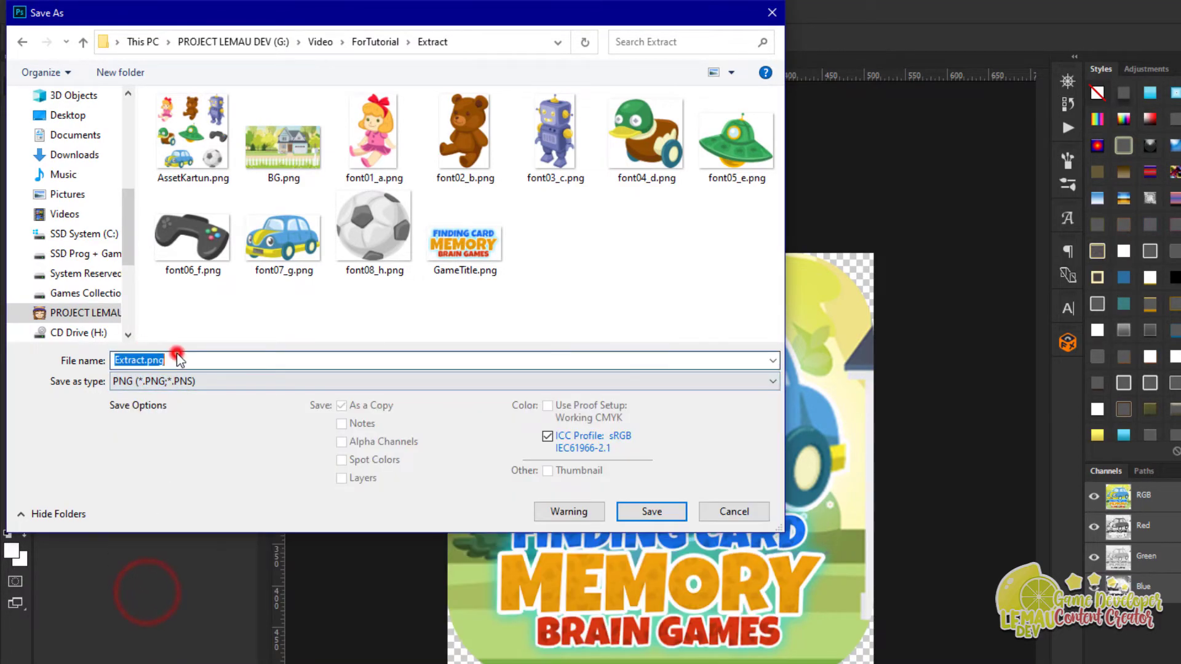
Step: Save the file as icon, then open icon.png from the Extract folder to preview it
{"action": "type", "text": "icon"}
{"action": "key", "text": "Return"}
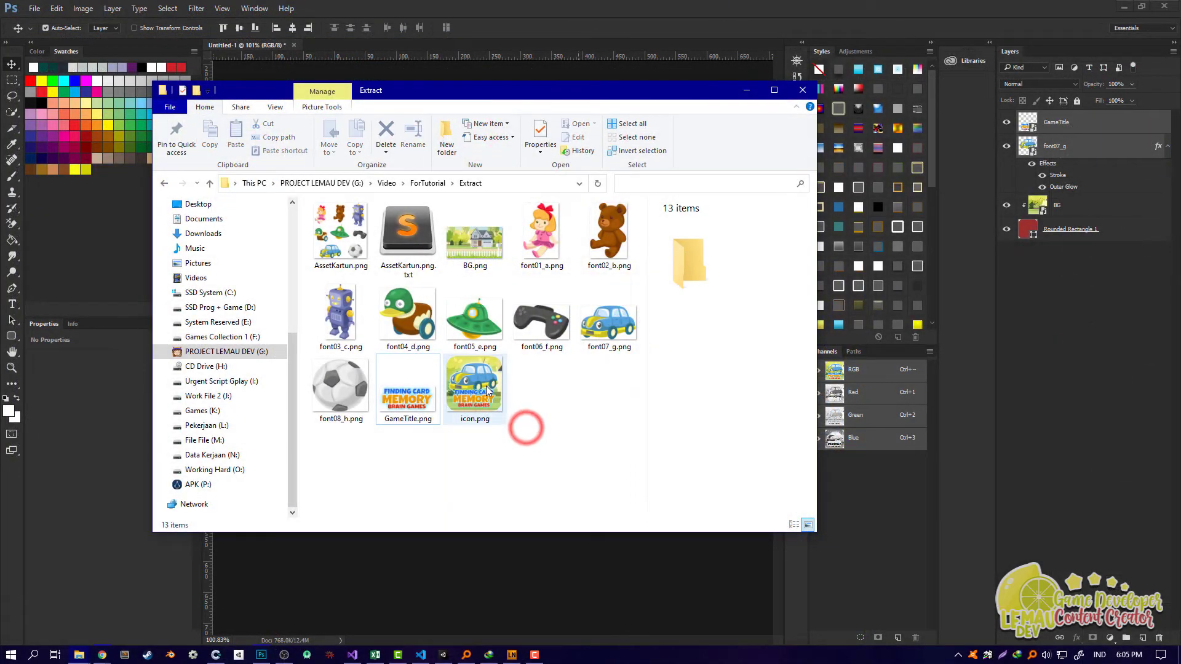
{"action": "left_click", "coordinate": [485, 388]}
{"action": "double_click", "coordinate": [486, 389]}
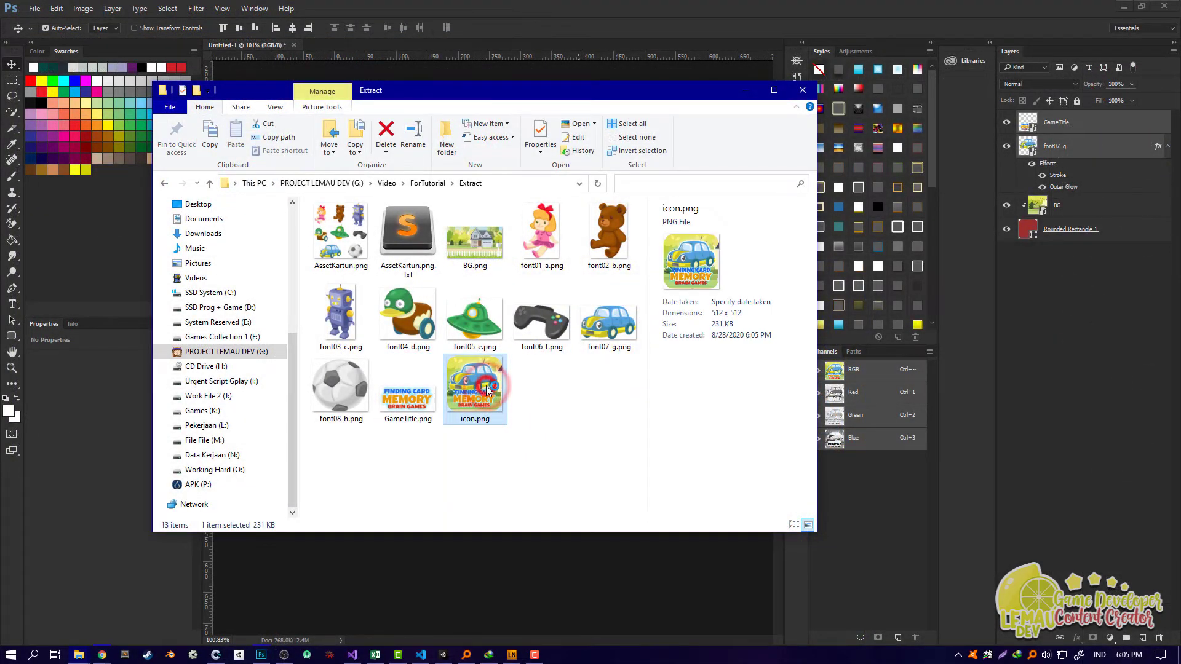